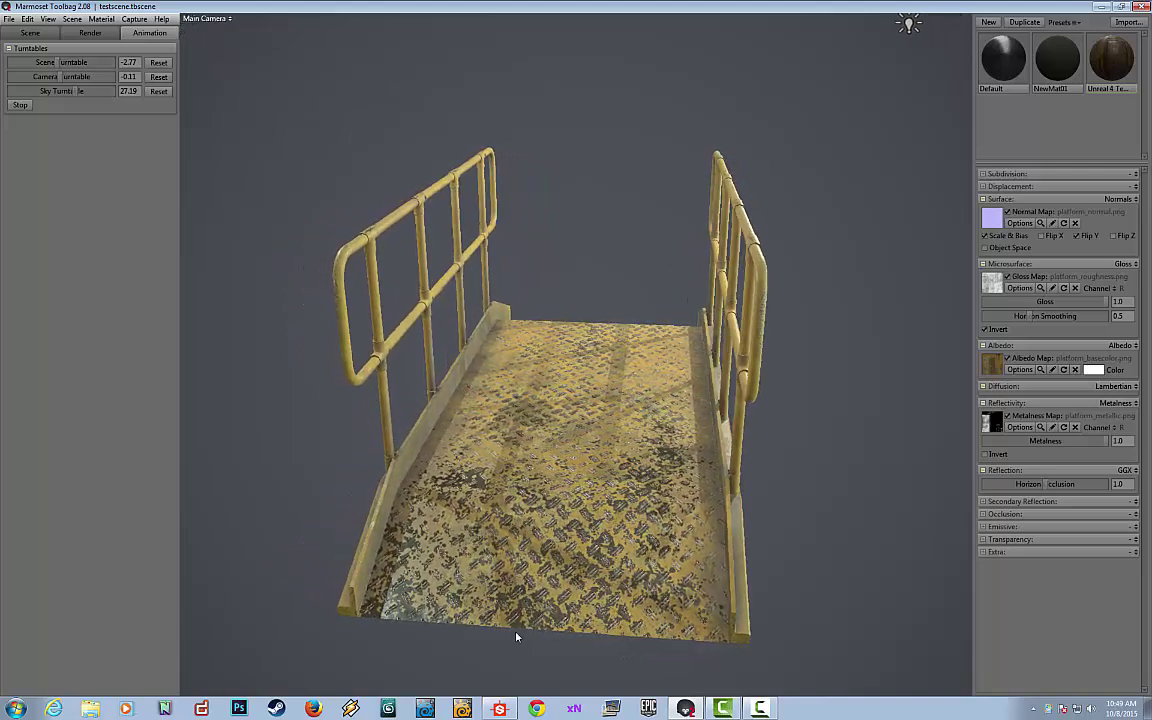
Switch to Substance Designer and enlarge the platform graph area by shrinking the 3D and 2D previews below it.
mouse_move(500, 708)
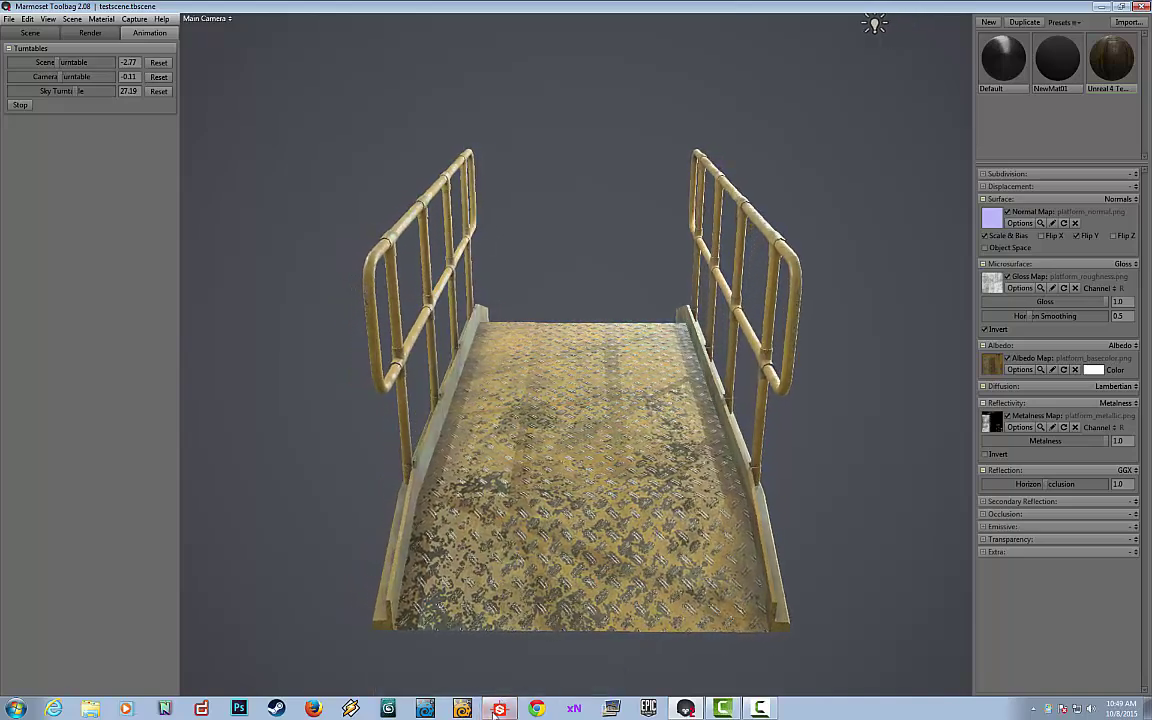
click(510, 683)
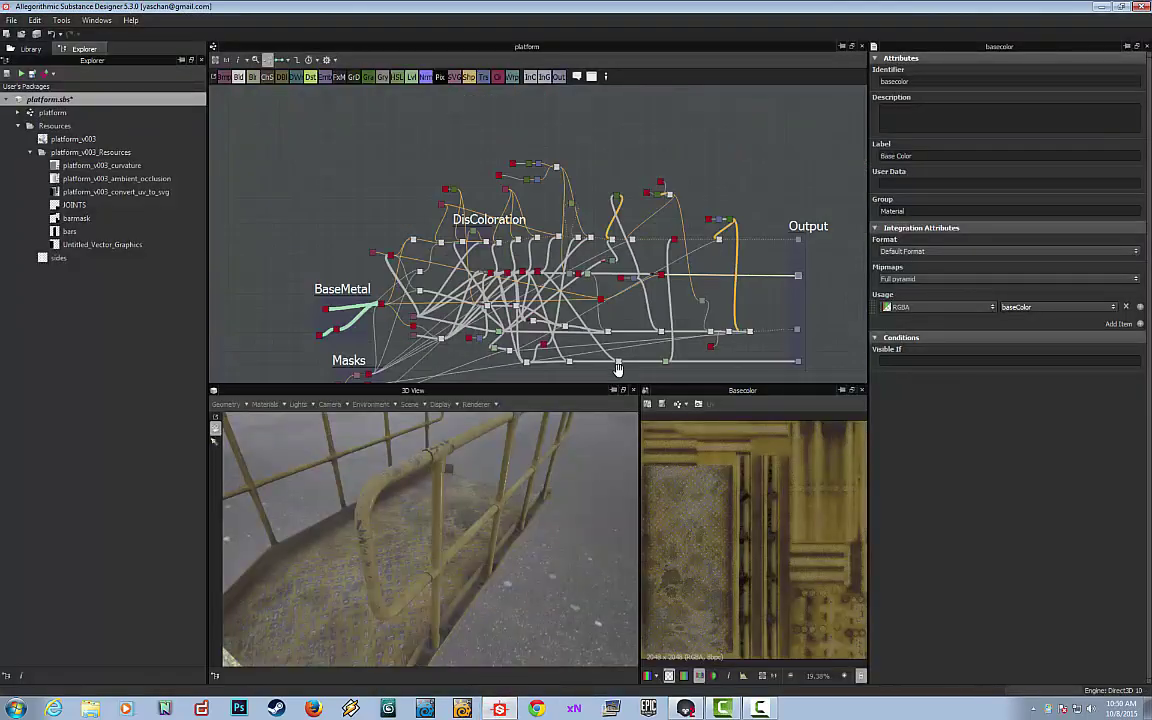
middle_drag(619, 370, 592, 341)
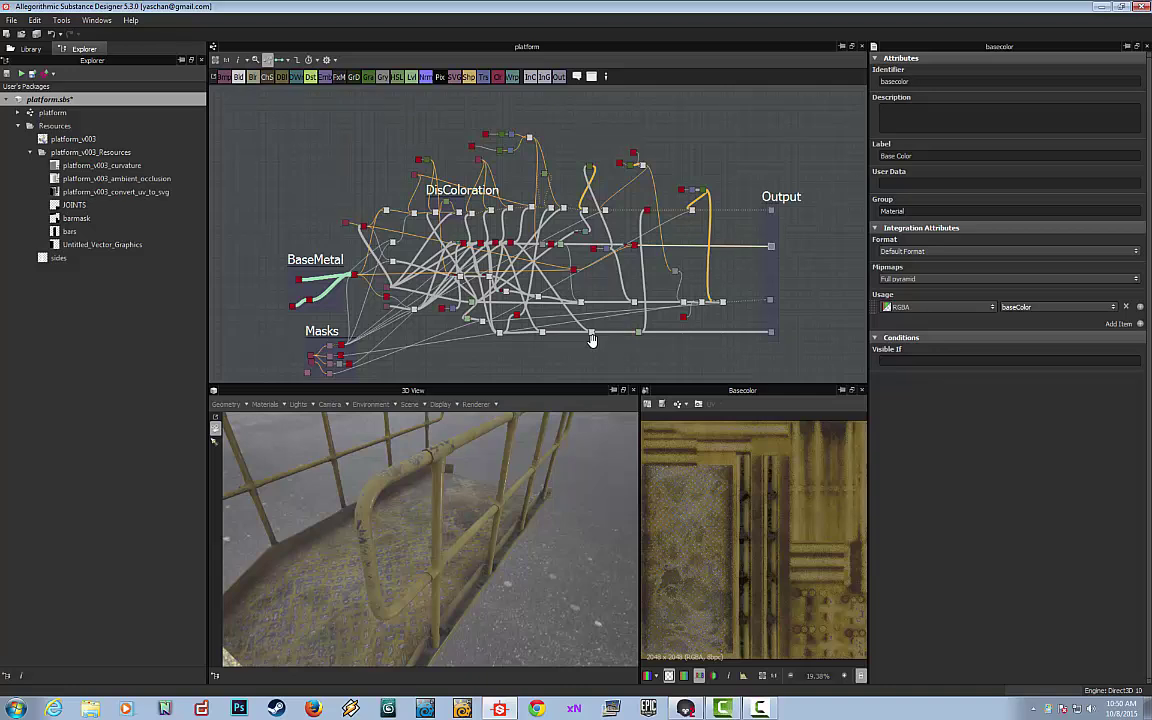
drag(635, 384, 653, 448)
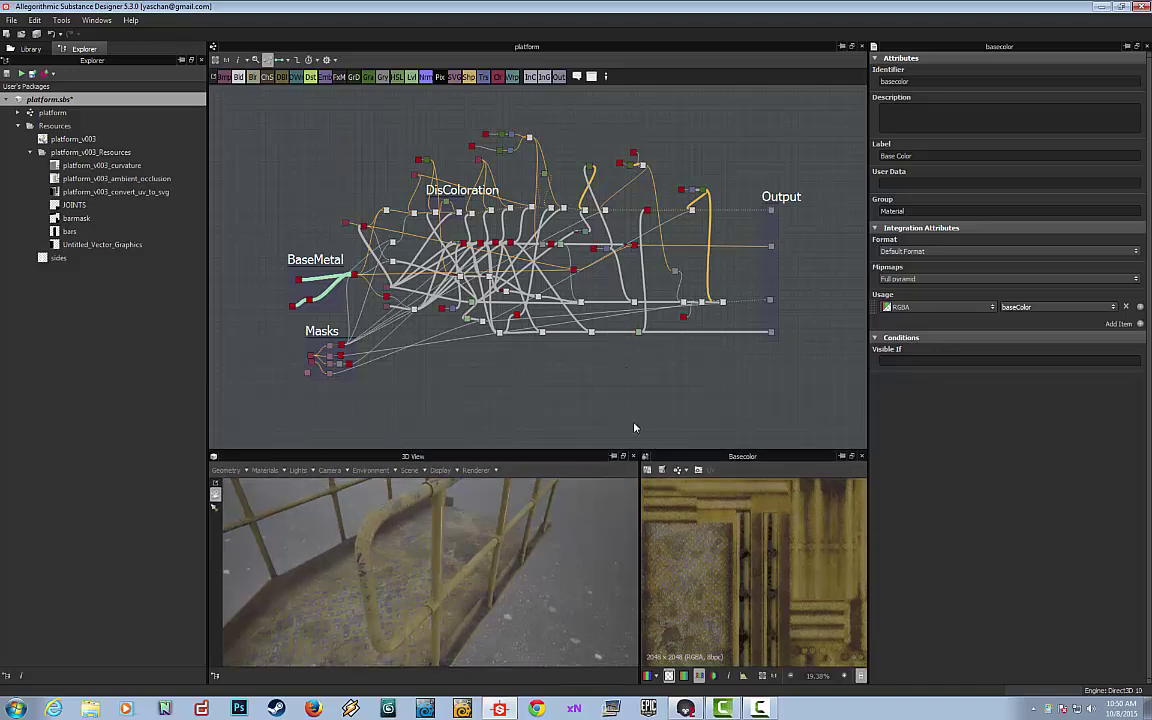
Examine the overall layout of the platform graph, from the BaseMetal and Masks groups to the Output nodes.
scroll(635, 428, up, 1)
middle_drag(631, 398, 650, 422)
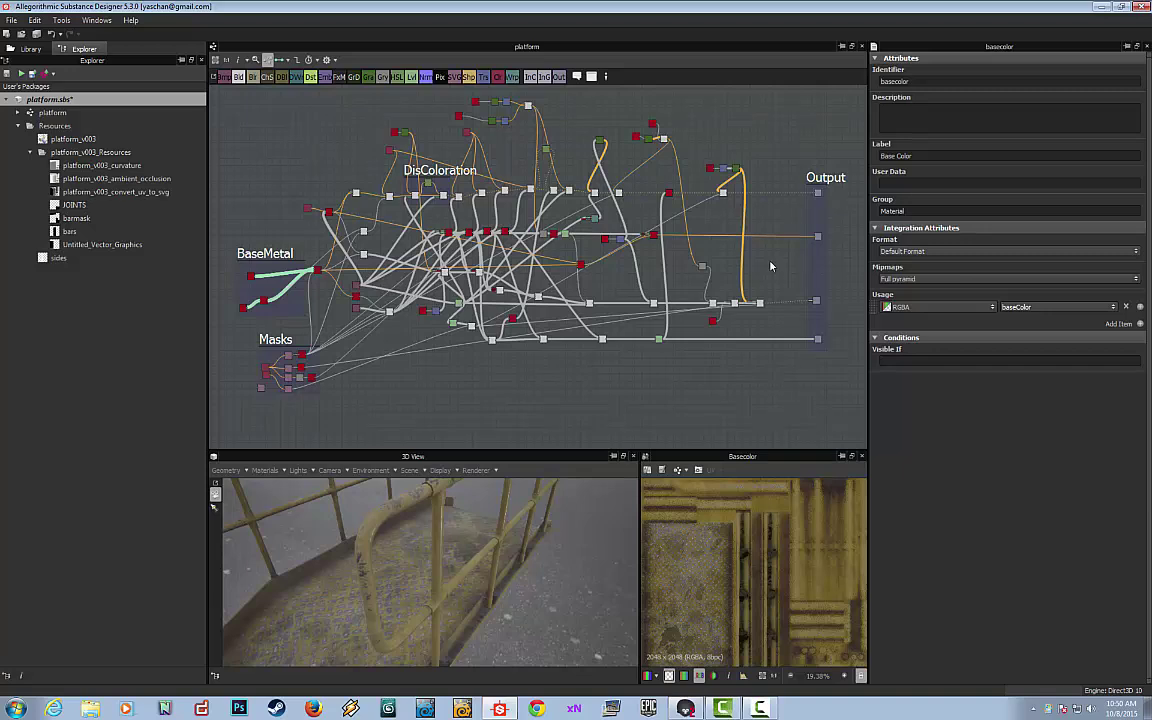
scroll(770, 264, down, 1)
scroll(770, 264, up, 1)
middle_drag(770, 263, 766, 270)
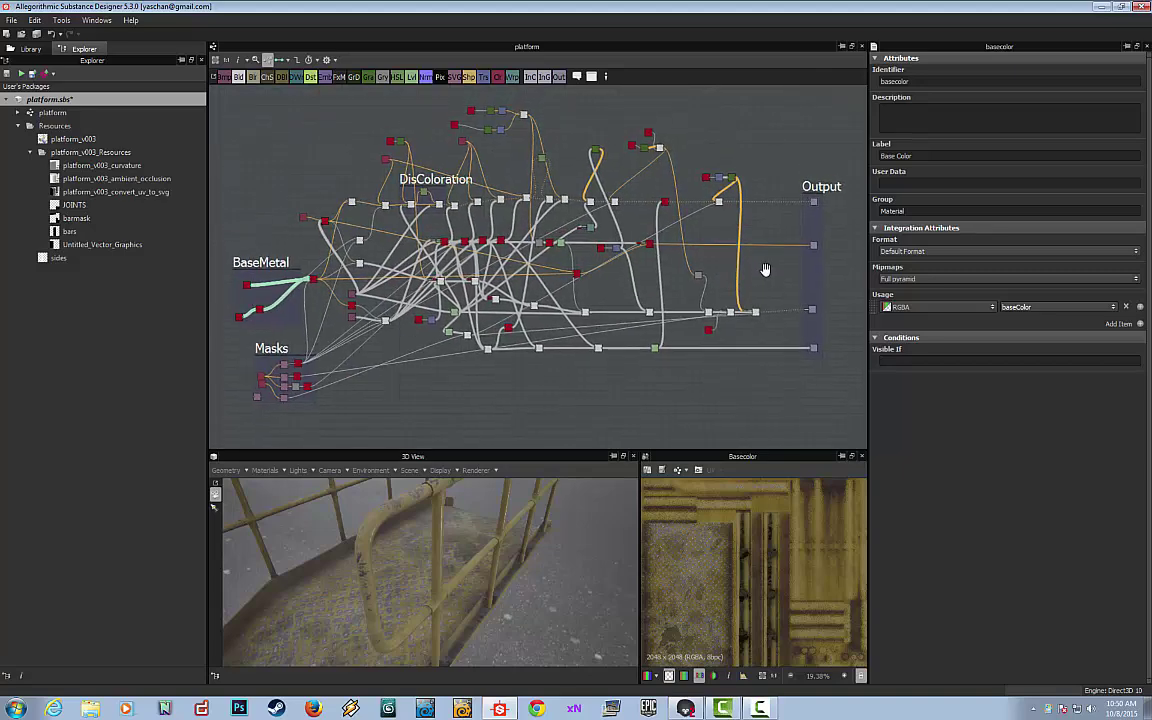
scroll(765, 269, up, 5)
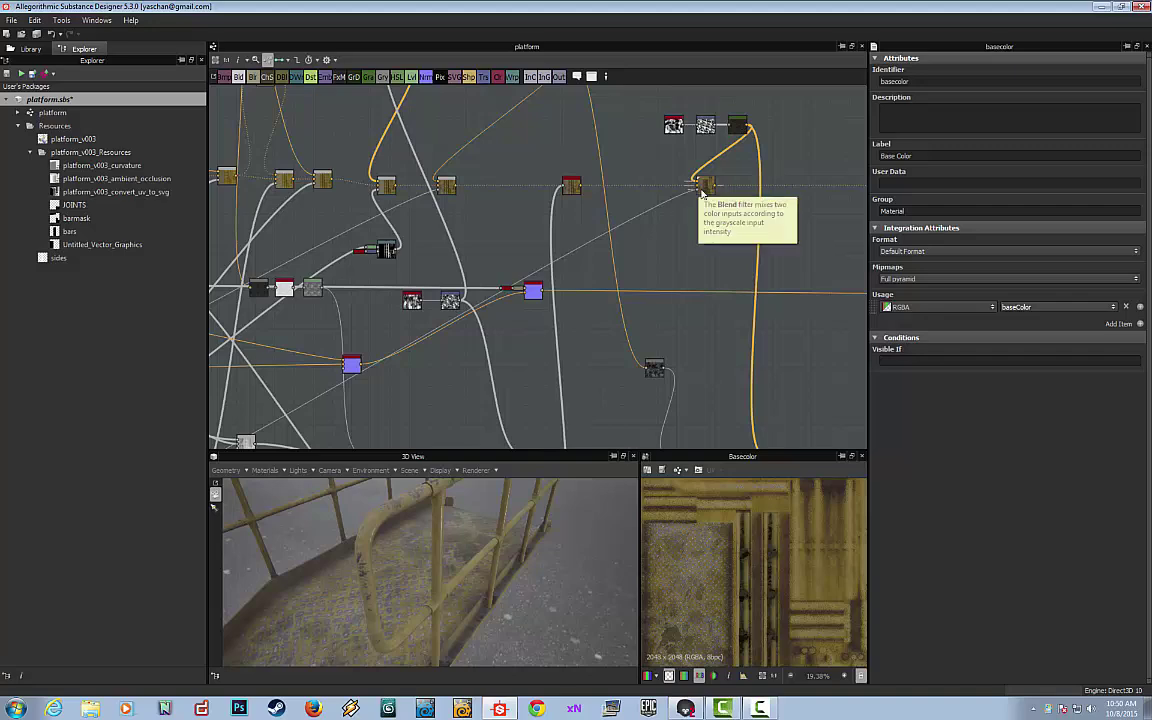
scroll(715, 228, down, 3)
scroll(699, 228, down, 4)
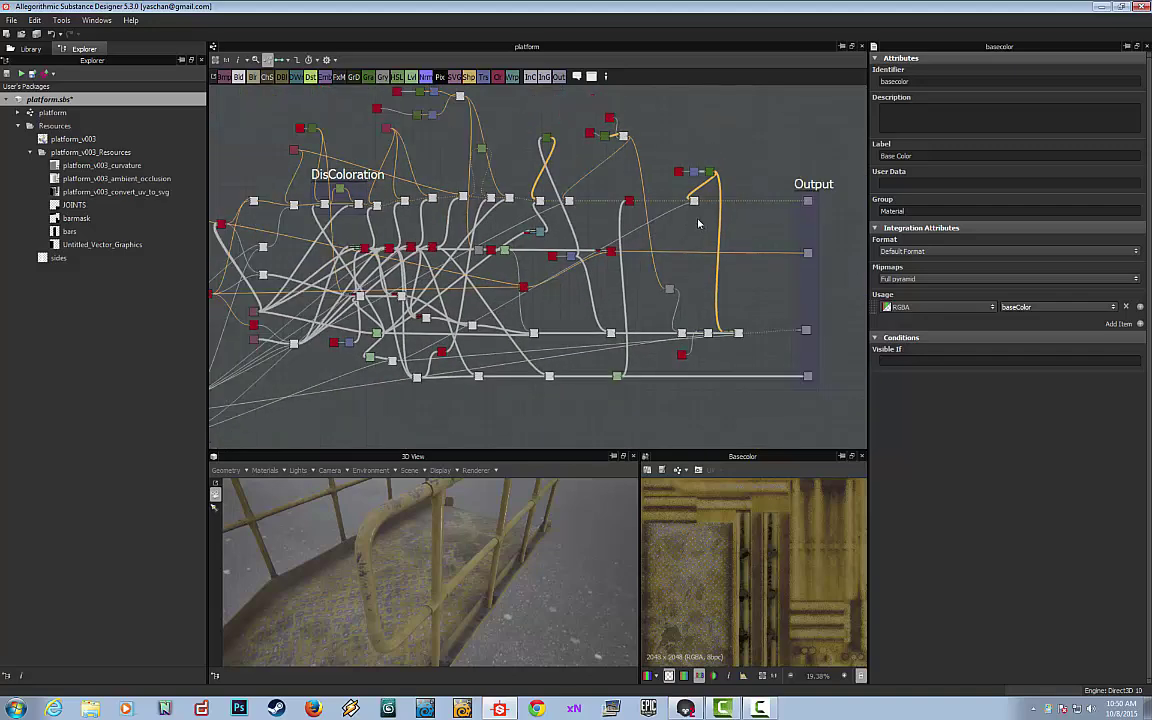
middle_drag(699, 205, 712, 265)
scroll(742, 228, up, 2)
scroll(712, 228, down, 2)
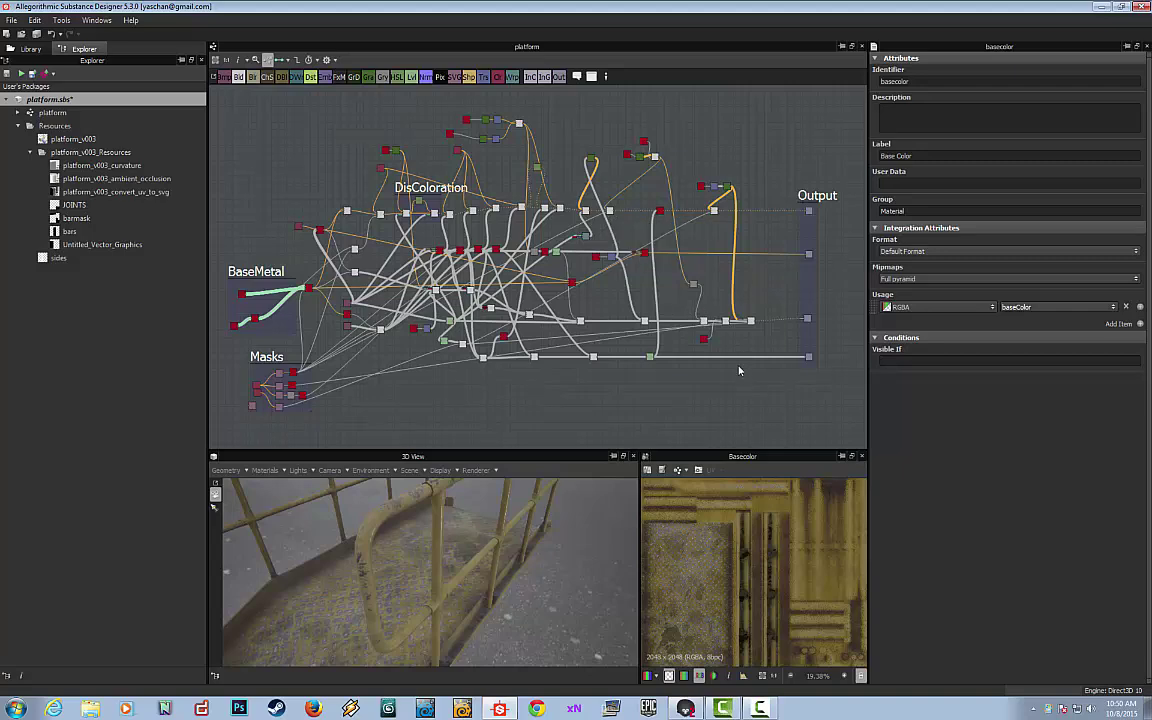
Examine the chains of mask, blend and wear nodes beneath the DisColoration group and how they interconnect.
middle_drag(713, 388, 757, 383)
scroll(756, 383, up, 3)
middle_drag(617, 288, 712, 340)
scroll(650, 306, up, 3)
middle_drag(650, 308, 716, 295)
scroll(706, 295, down, 2)
scroll(715, 296, up, 2)
scroll(641, 351, down, 2)
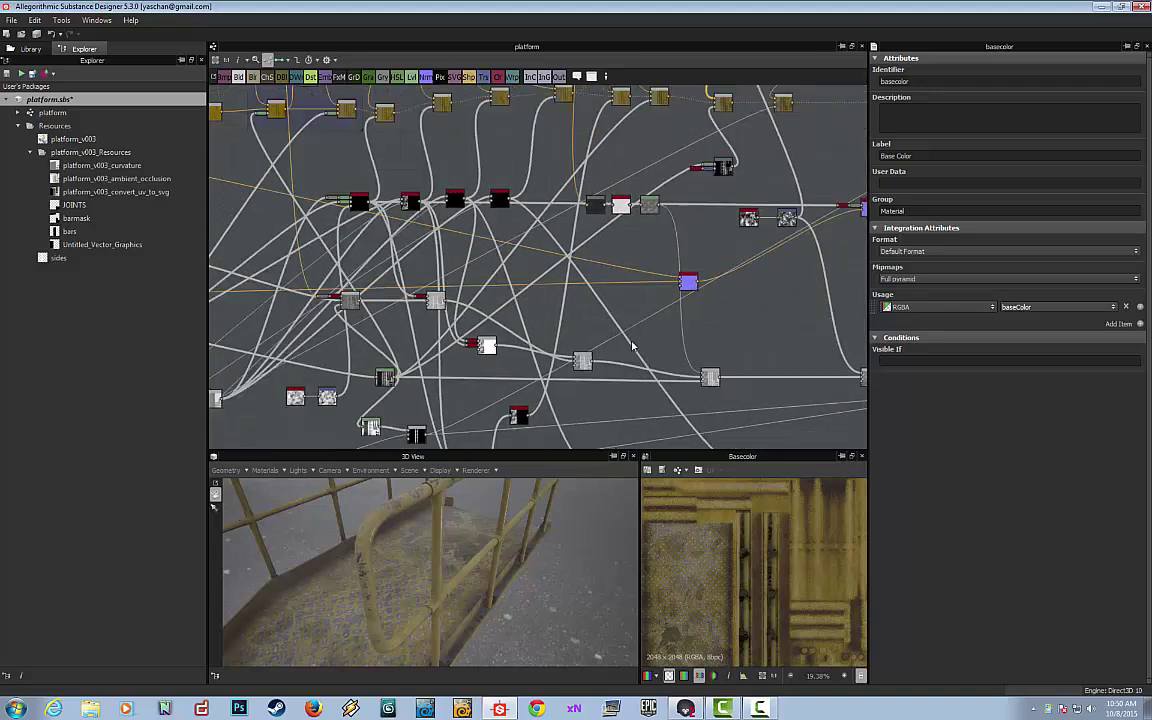
middle_drag(631, 342, 659, 341)
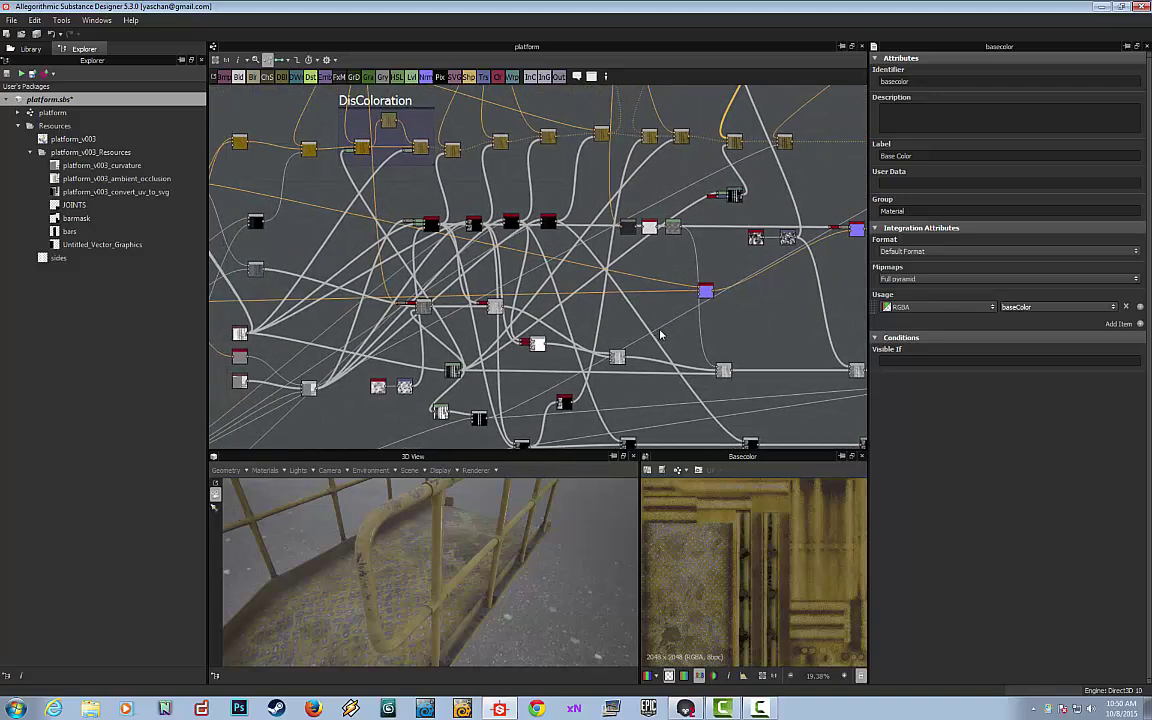
scroll(639, 327, up, 2)
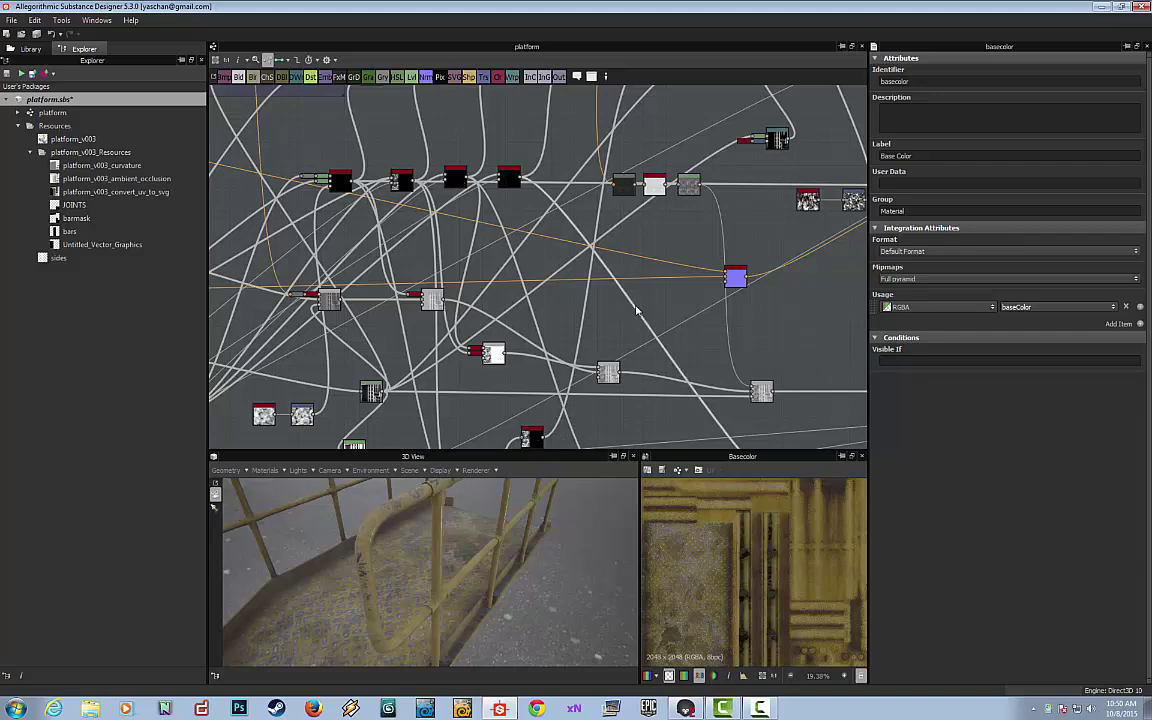
scroll(620, 316, down, 3)
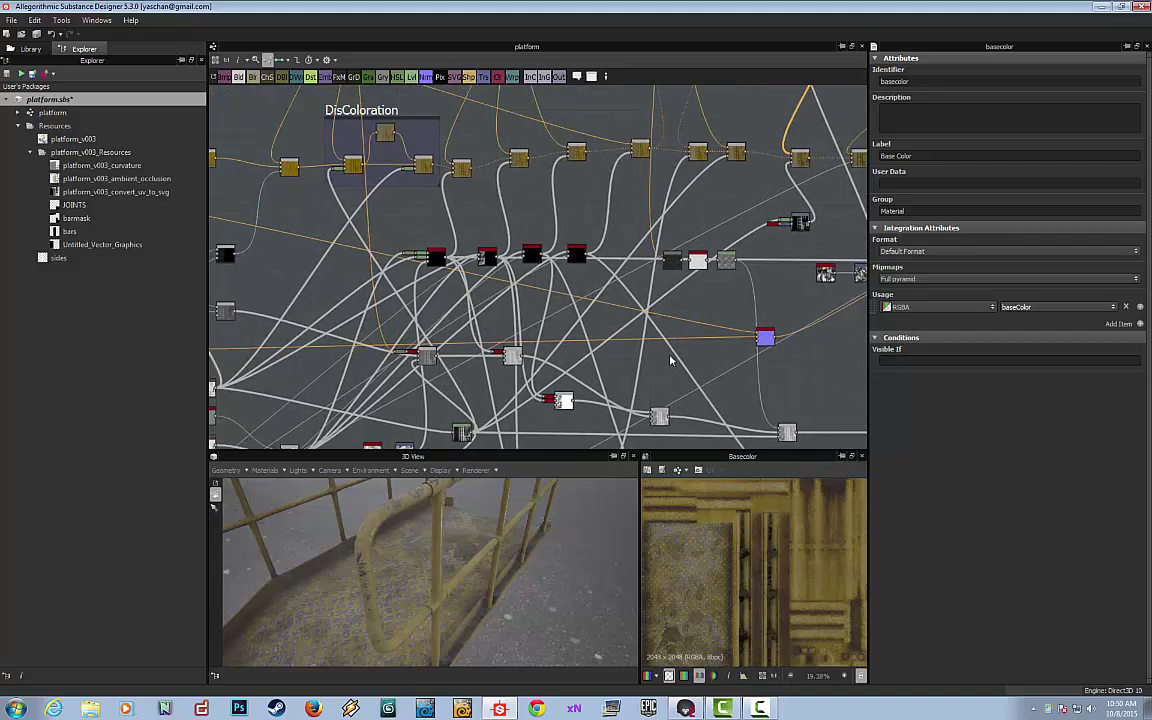
scroll(692, 332, up, 5)
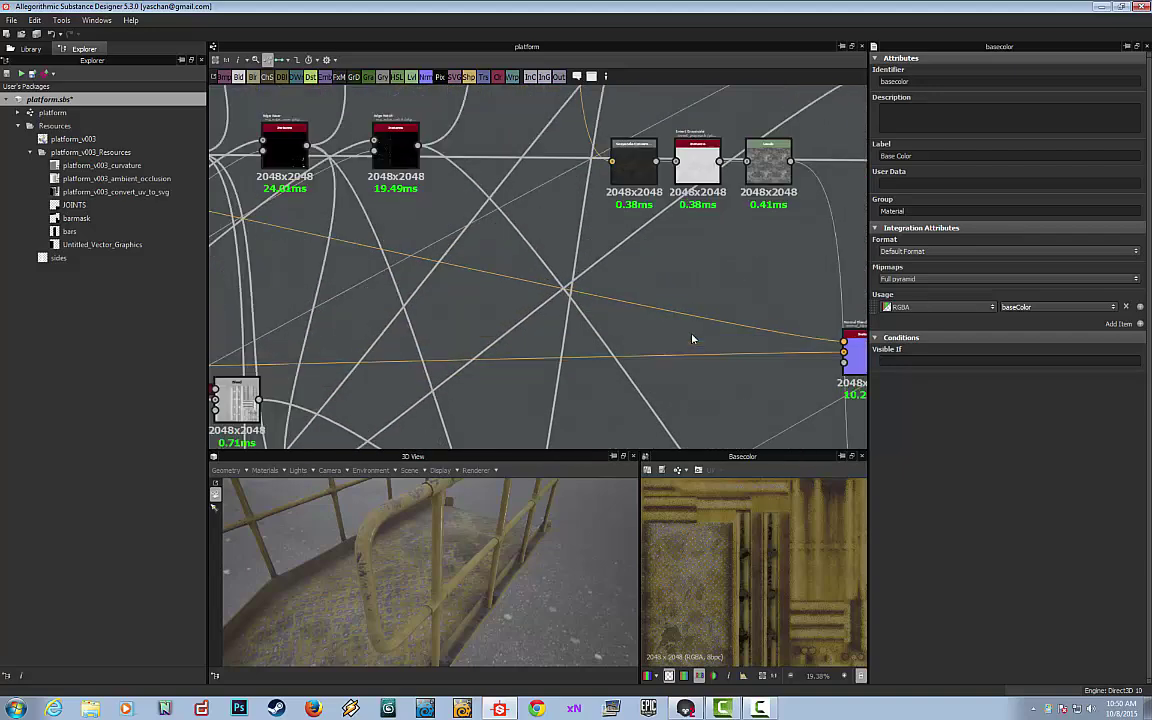
scroll(692, 338, down, 5)
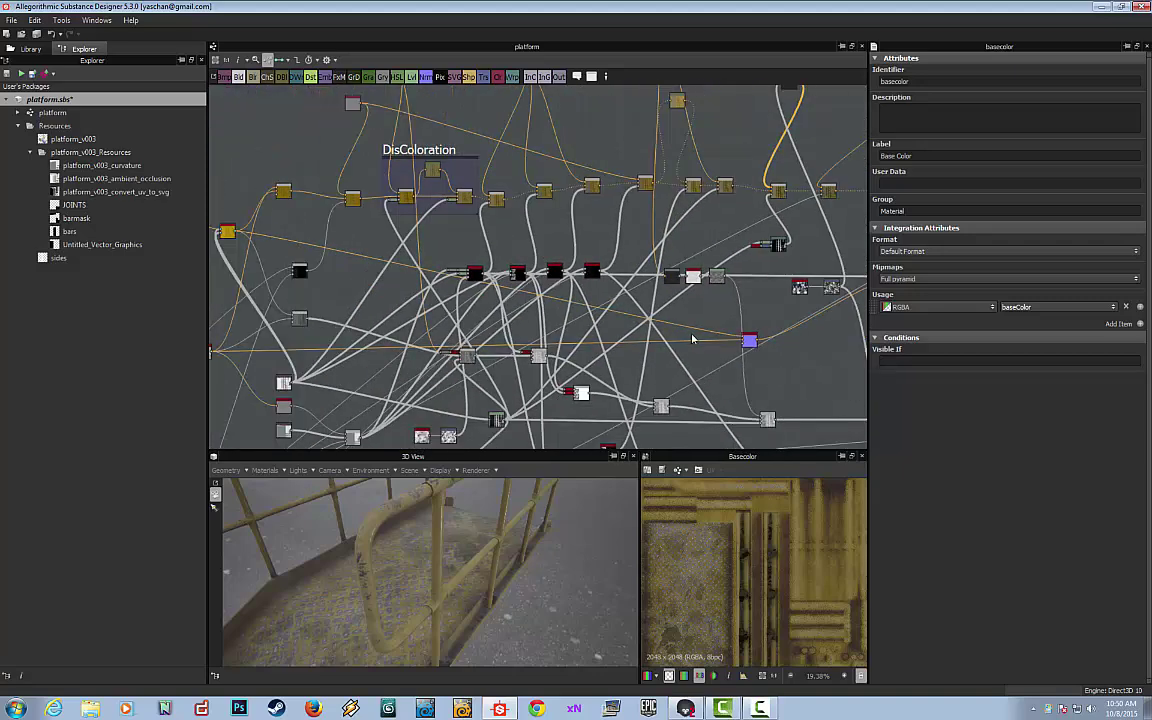
scroll(690, 358, down, 2)
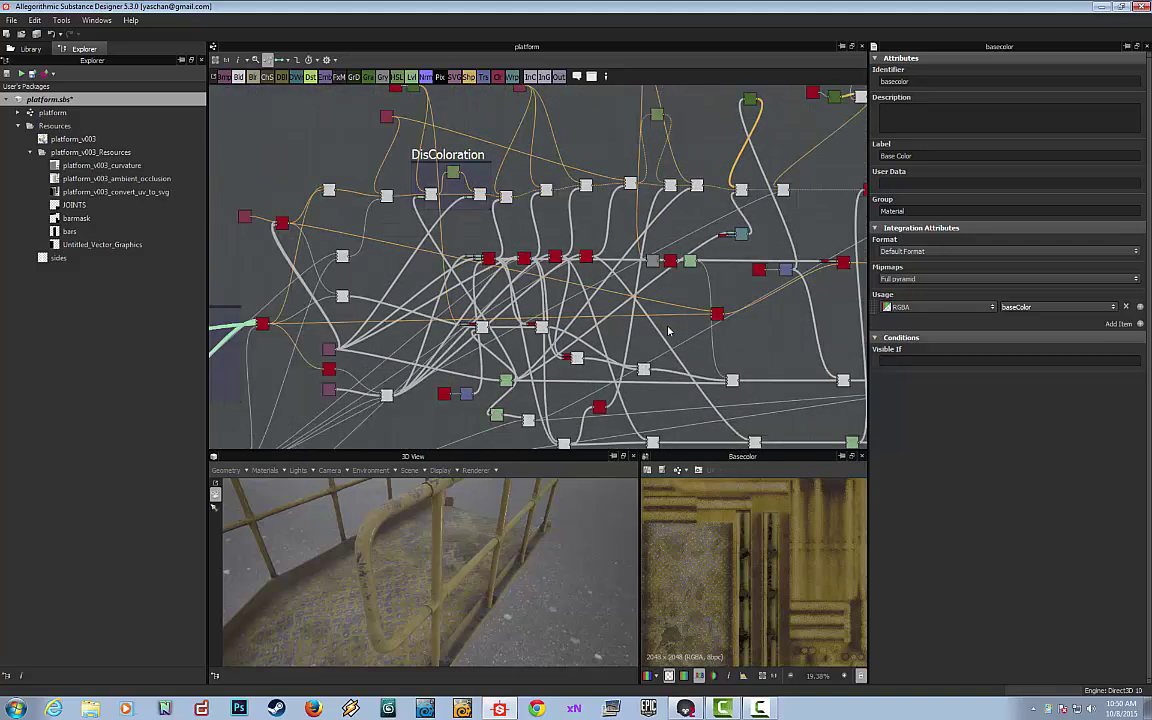
scroll(655, 305, down, 2)
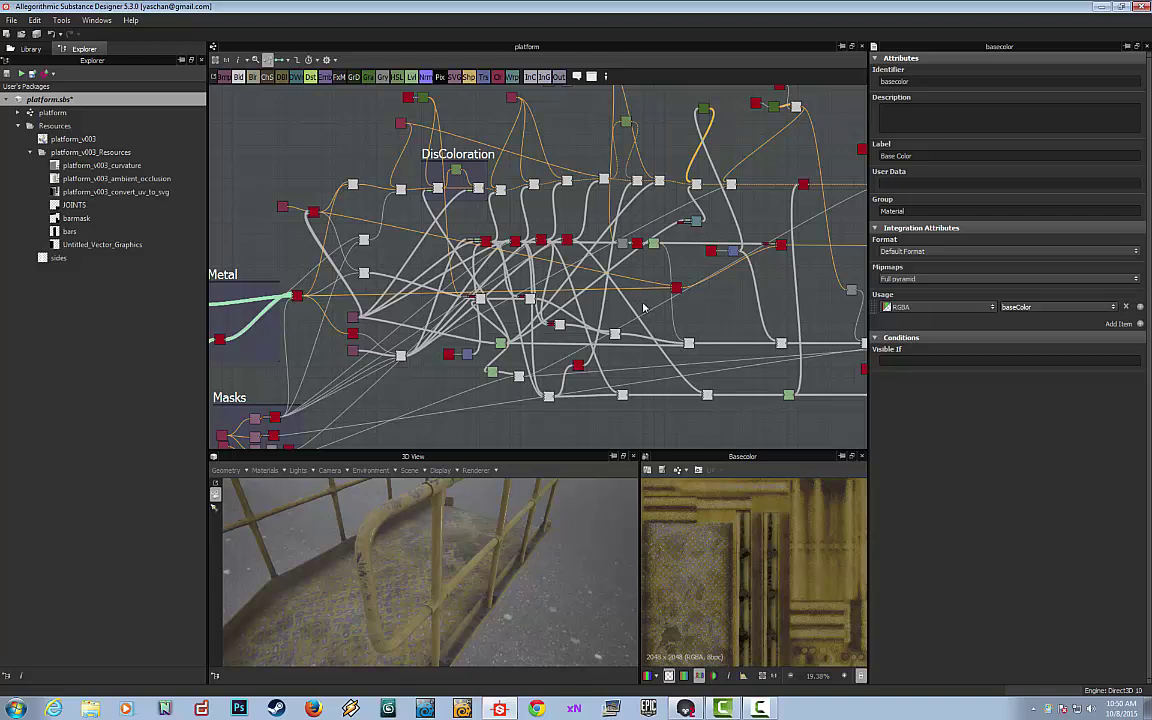
Move the isolated normal blend node from the middle of the graph to just beyond the BaseMetal group, then clear the selection.
mouse_move(676, 289)
mouse_down()
mouse_move(679, 279)
mouse_move(659, 286)
mouse_up()
scroll(645, 297, up, 3)
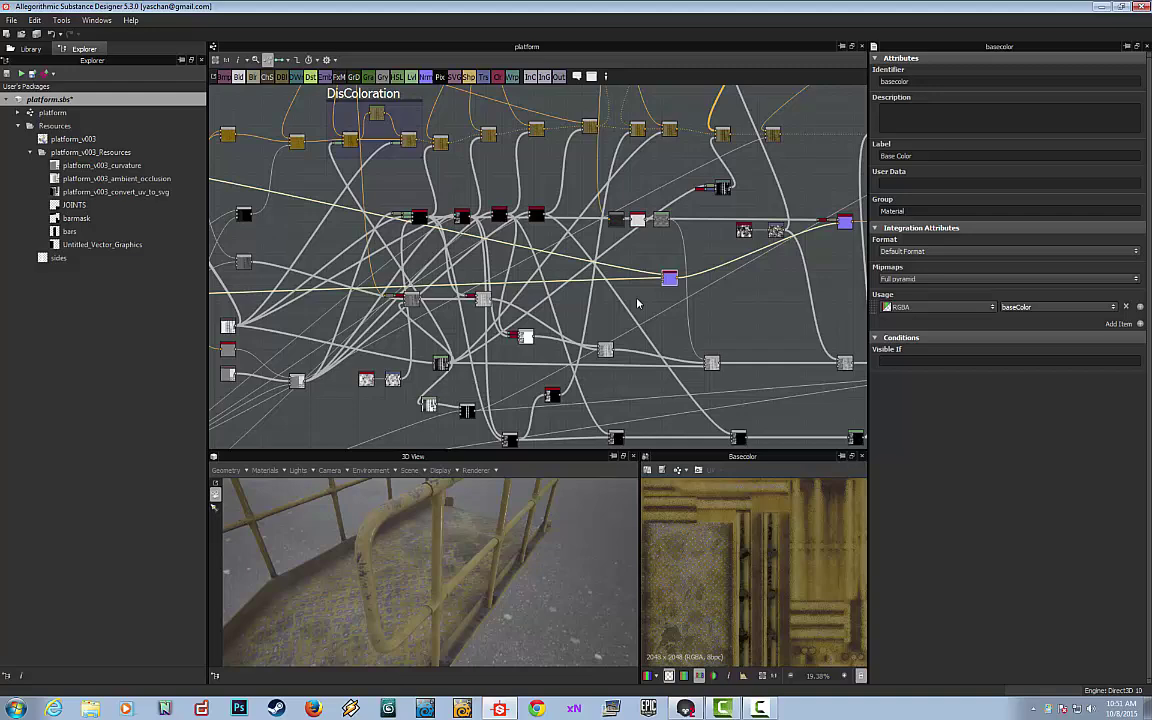
scroll(606, 316, down, 3)
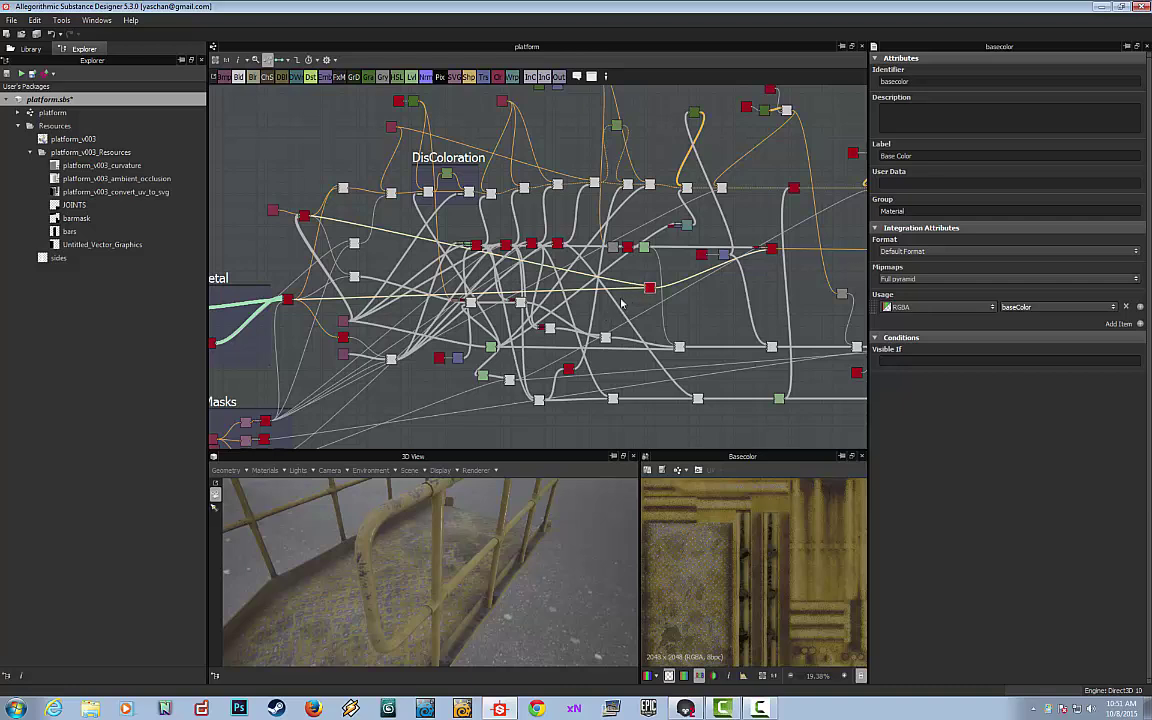
scroll(621, 302, down, 1)
middle_drag(621, 302, 636, 287)
scroll(636, 287, up, 1)
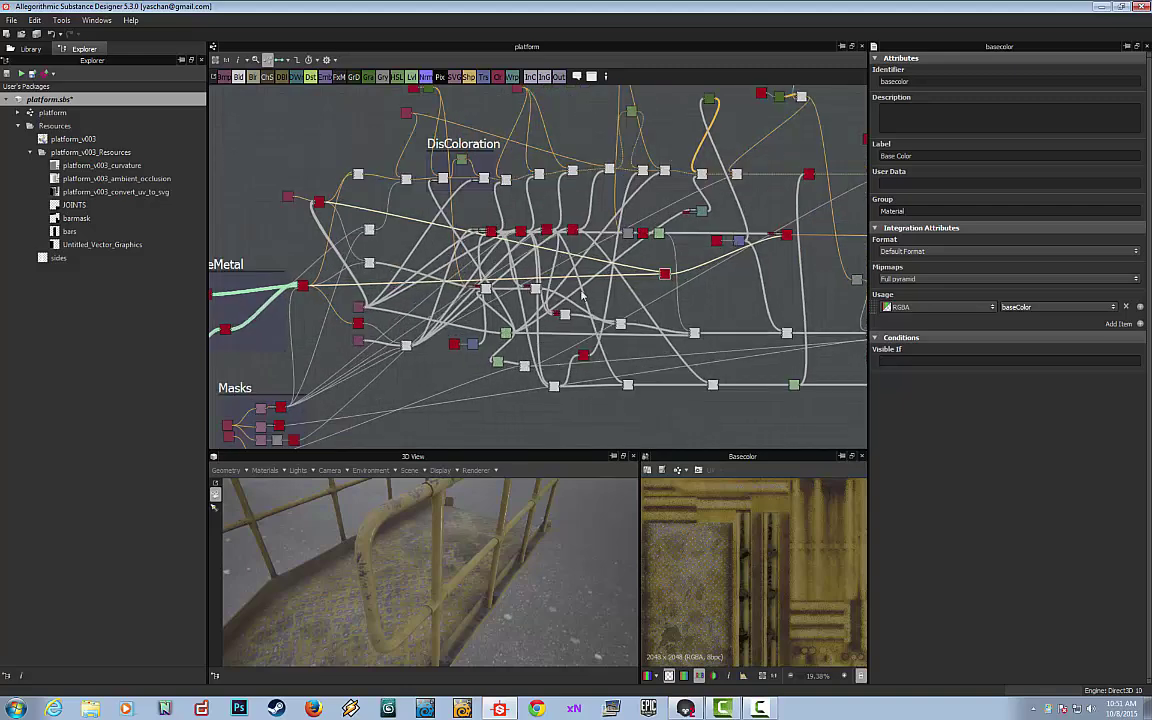
middle_drag(394, 281, 494, 275)
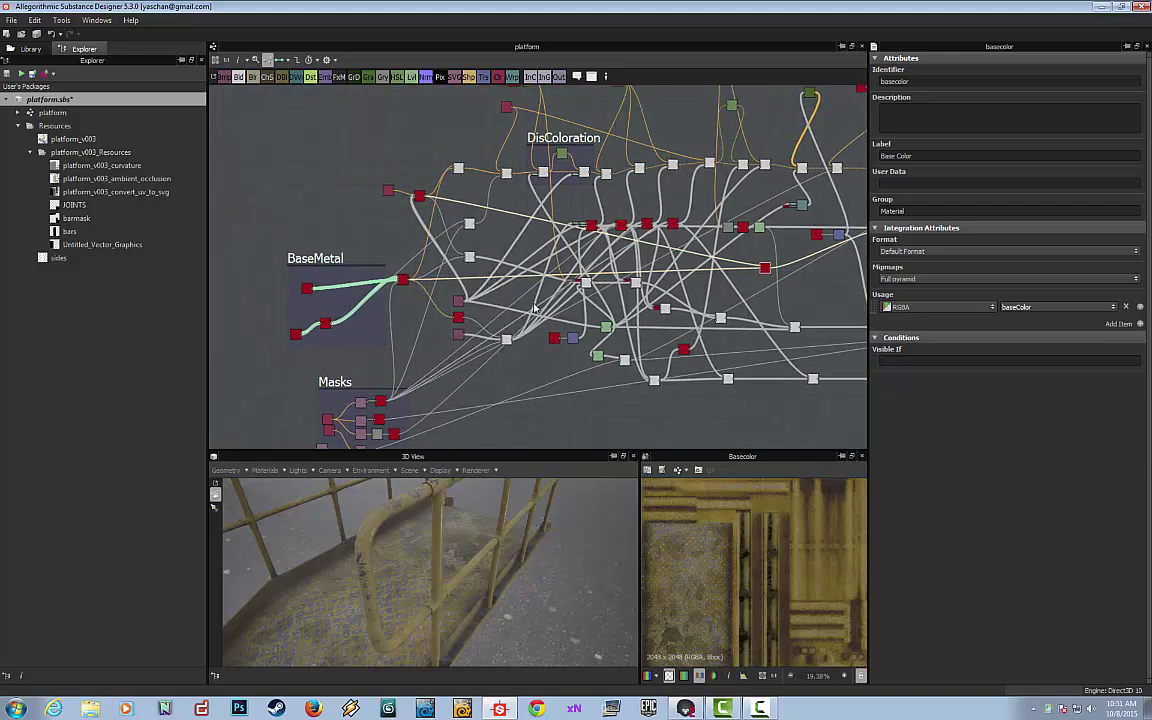
scroll(487, 229, up, 2)
scroll(489, 226, down, 1)
middle_drag(488, 224, 434, 229)
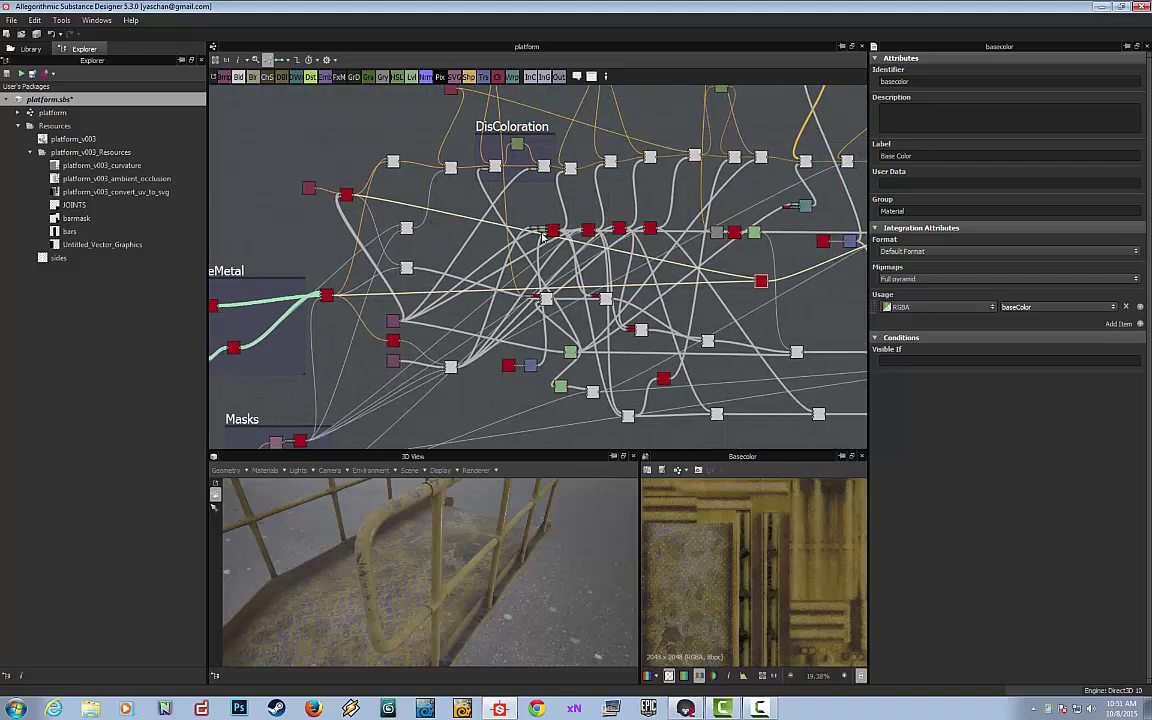
scroll(544, 236, down, 1)
middle_drag(541, 237, 469, 236)
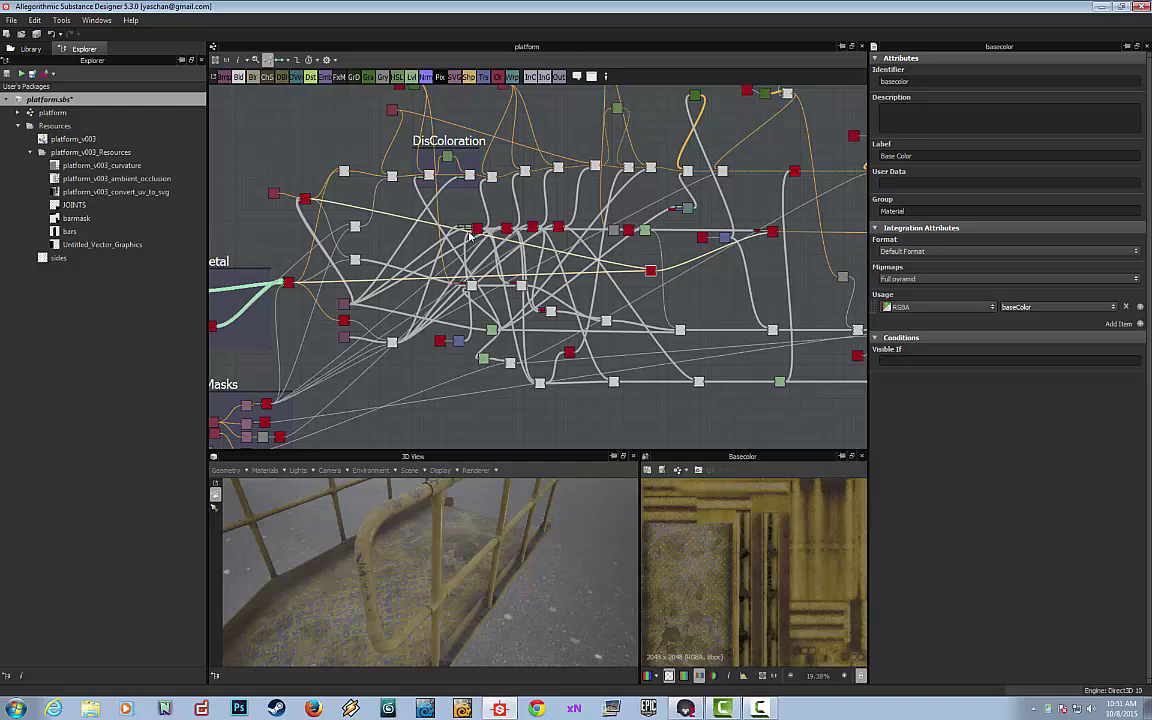
drag(651, 275, 386, 247)
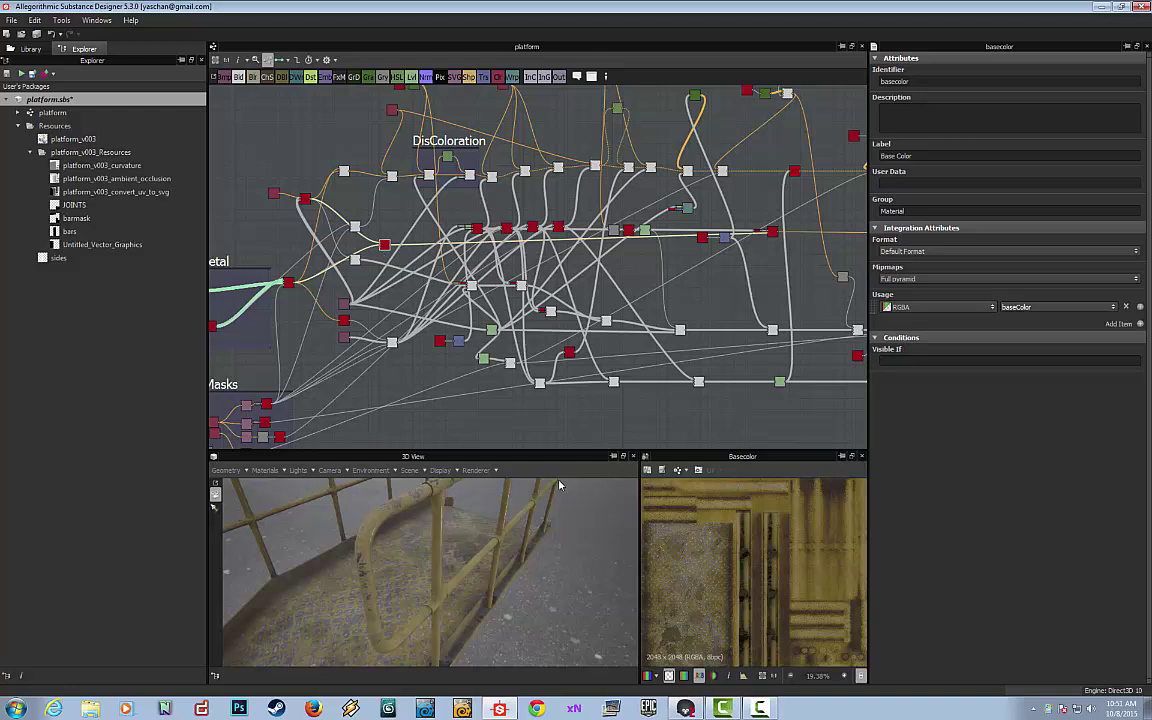
scroll(573, 505, down, 3)
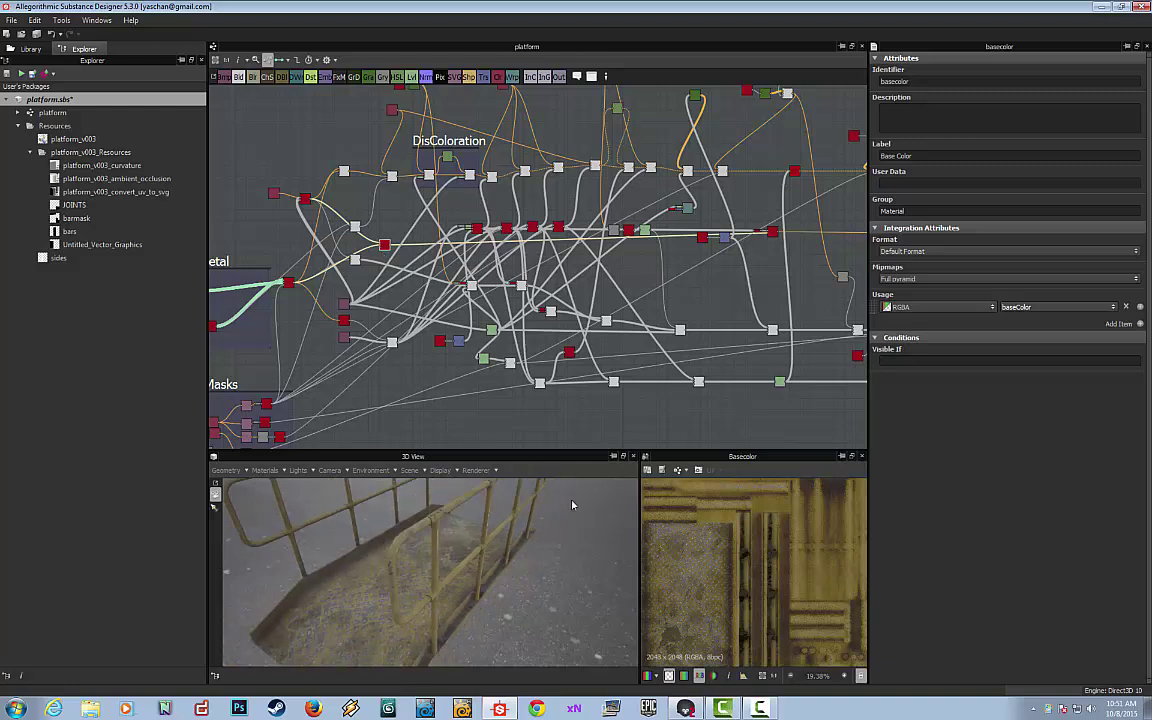
click(582, 436)
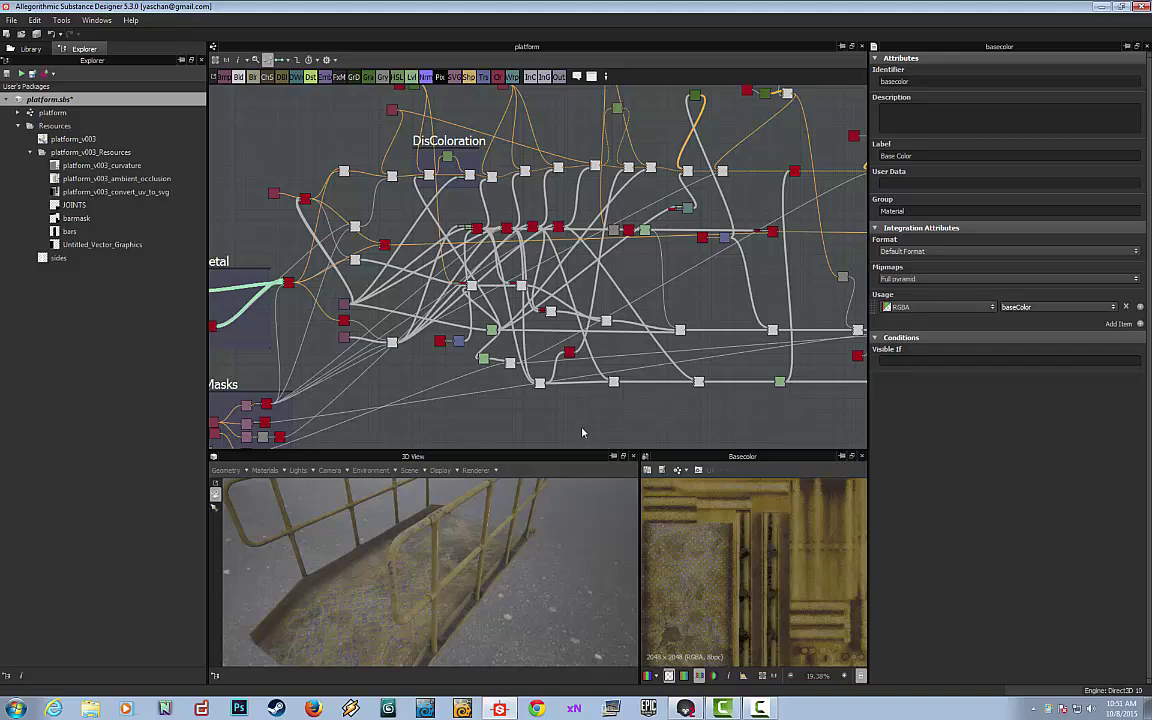
Examine the BaseMetal and Masks groups at the start of the graph and the connections leaving them.
scroll(582, 427, down, 2)
middle_drag(664, 406, 757, 385)
scroll(545, 386, up, 3)
scroll(642, 391, down, 2)
middle_drag(620, 383, 654, 370)
scroll(640, 376, up, 2)
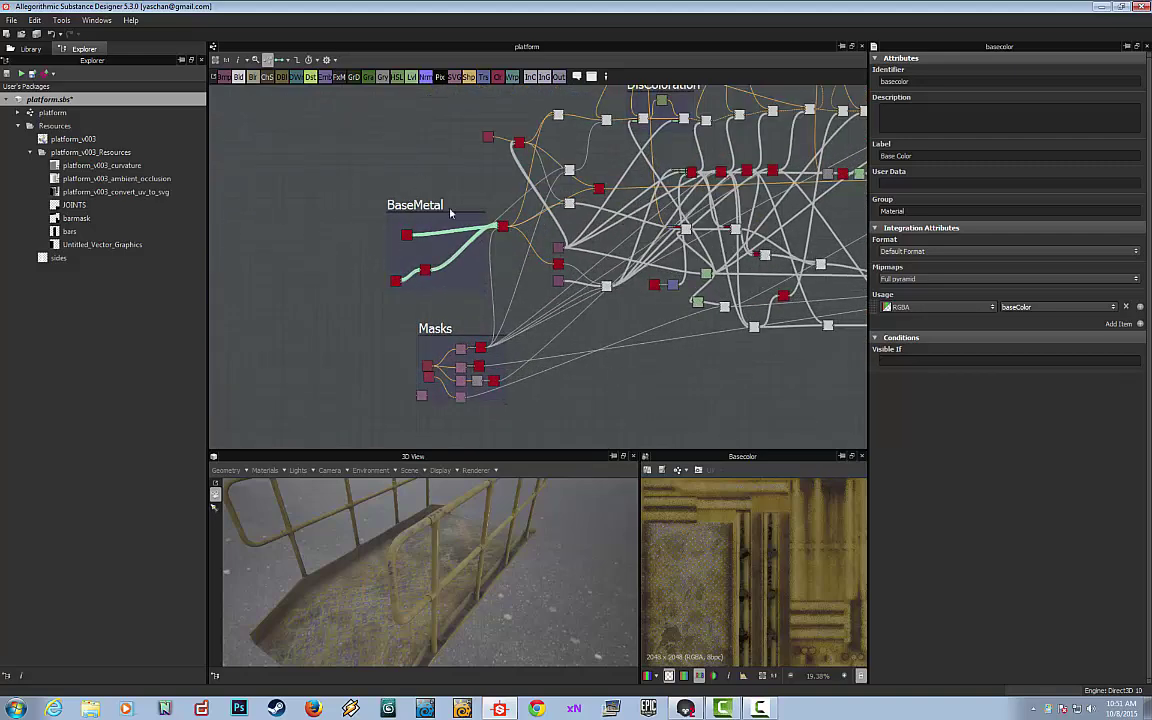
middle_drag(440, 311, 435, 259)
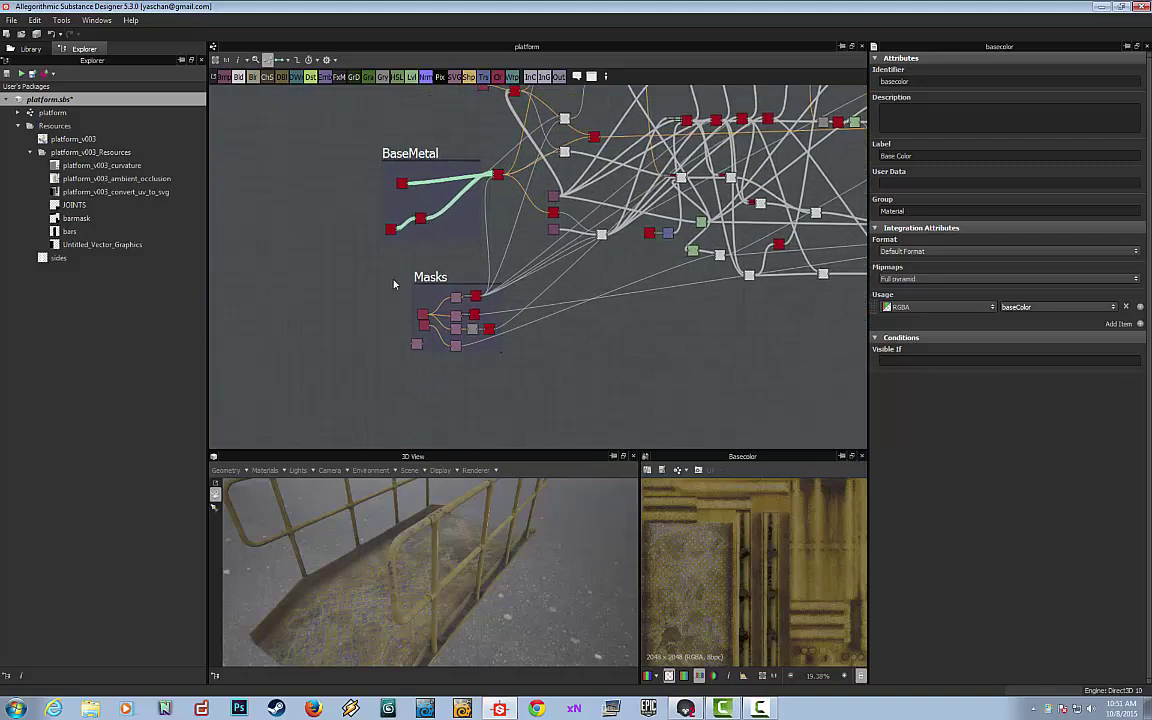
middle_drag(517, 283, 501, 318)
scroll(501, 316, up, 3)
middle_drag(521, 212, 454, 267)
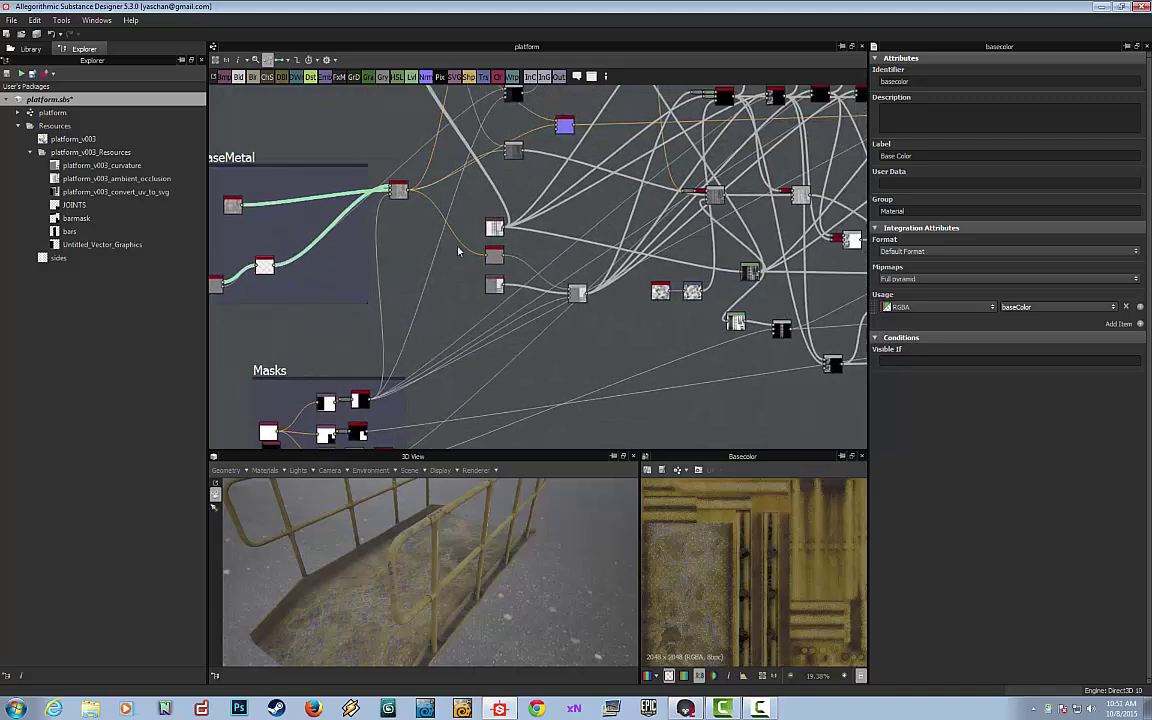
Preview the ambient occlusion and curvature bitmap nodes beside the BaseMetal group.
scroll(455, 250, up, 3)
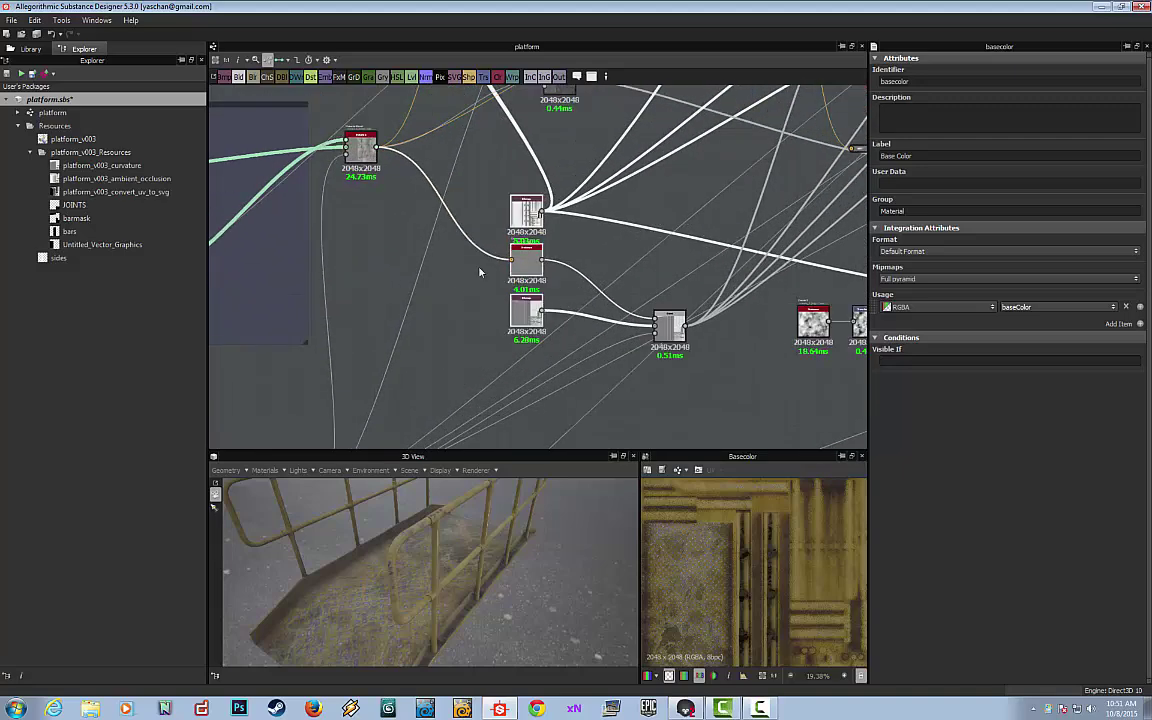
click(527, 260)
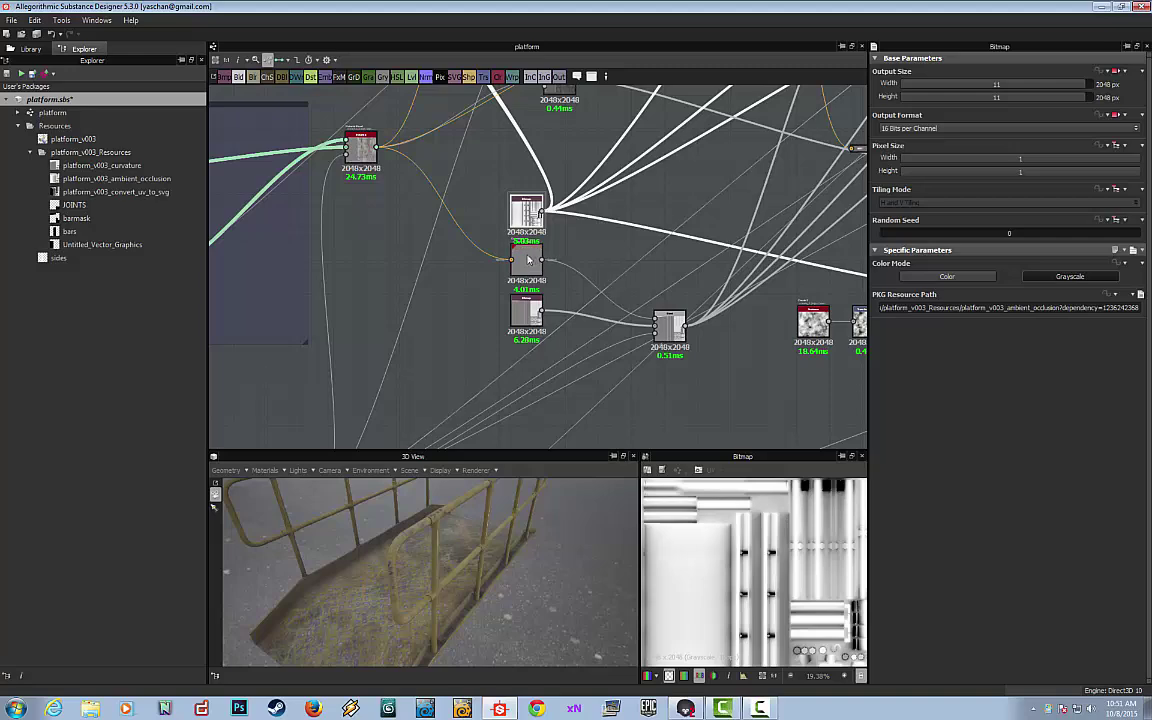
click(525, 312)
scroll(480, 311, down, 3)
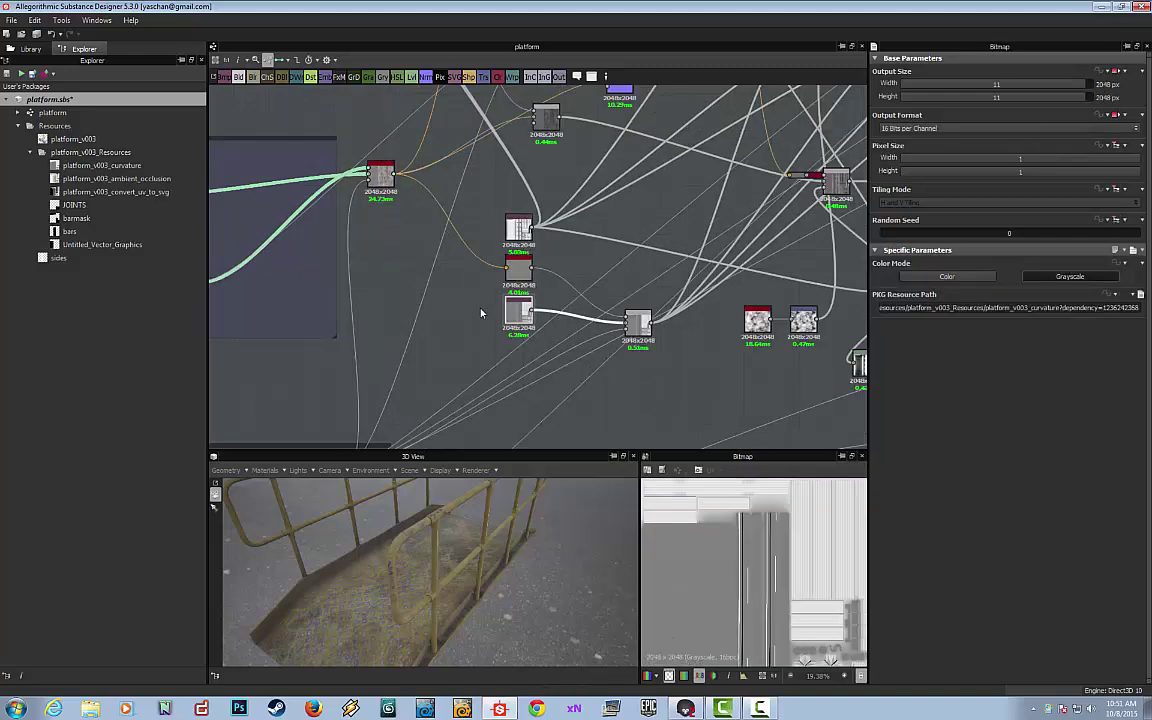
Examine the BaseMetal group's nodes and where its combined output connects to the neighbouring colour, normal and mask nodes.
scroll(490, 308, down, 2)
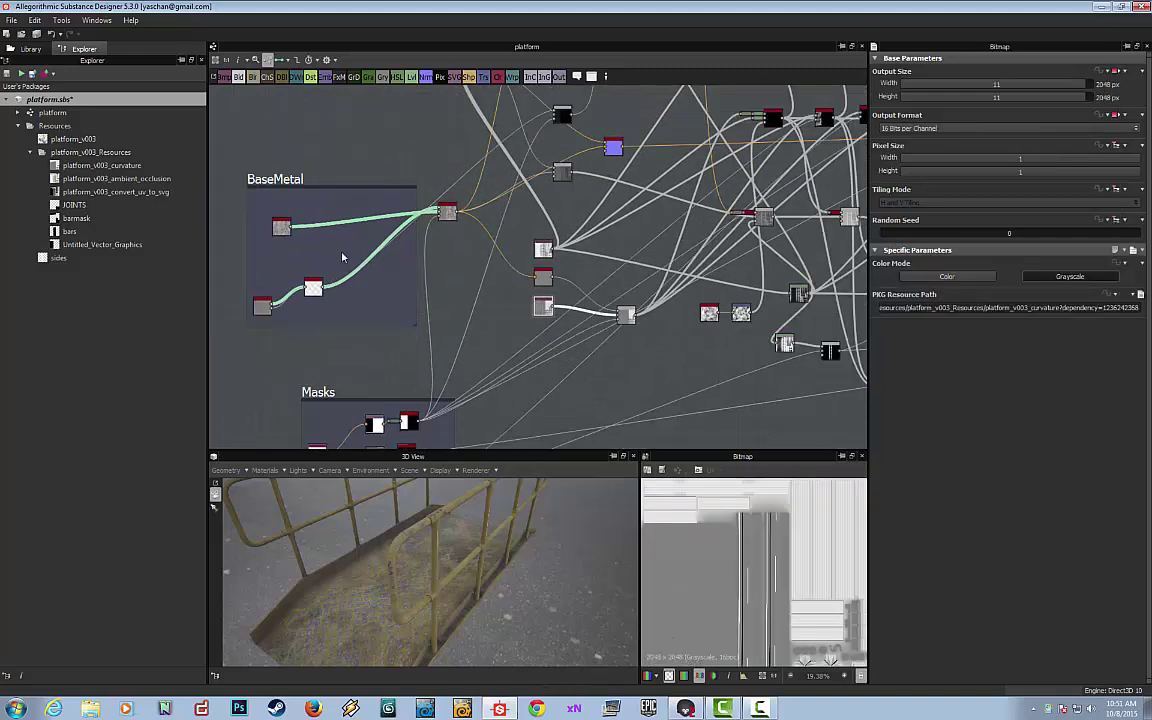
middle_drag(353, 236, 382, 236)
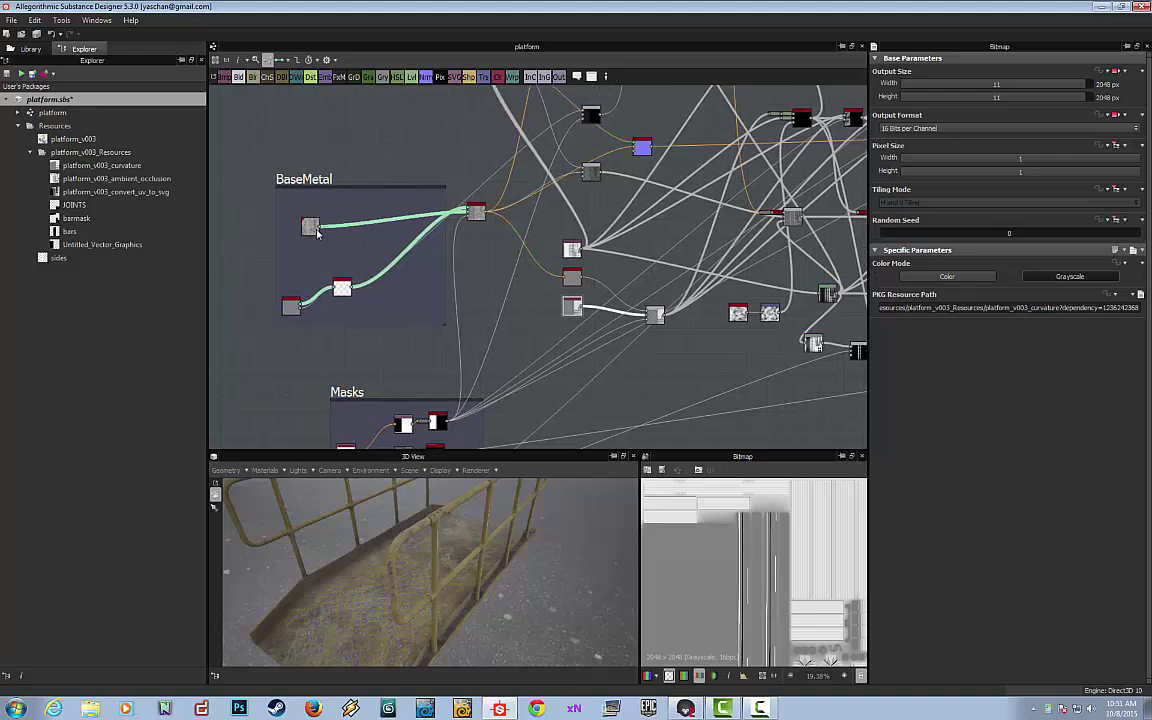
click(477, 297)
scroll(477, 297, down, 2)
middle_drag(474, 291, 476, 354)
scroll(478, 324, up, 1)
mouse_move(463, 250)
middle_down()
mouse_move(463, 296)
mouse_move(452, 266)
middle_up()
scroll(465, 298, down, 1)
scroll(466, 301, up, 2)
middle_drag(462, 315, 458, 262)
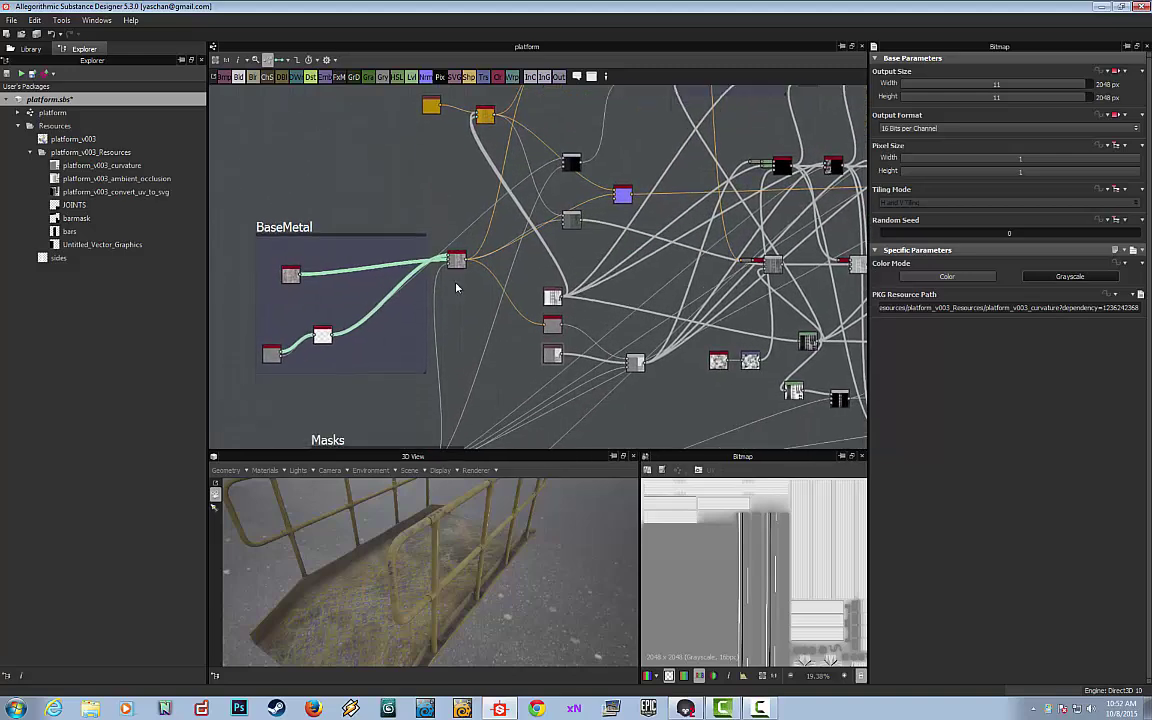
Examine the connections running from the BaseMetal and Masks groups to the nodes in the middle of the graph.
scroll(520, 332, down, 1)
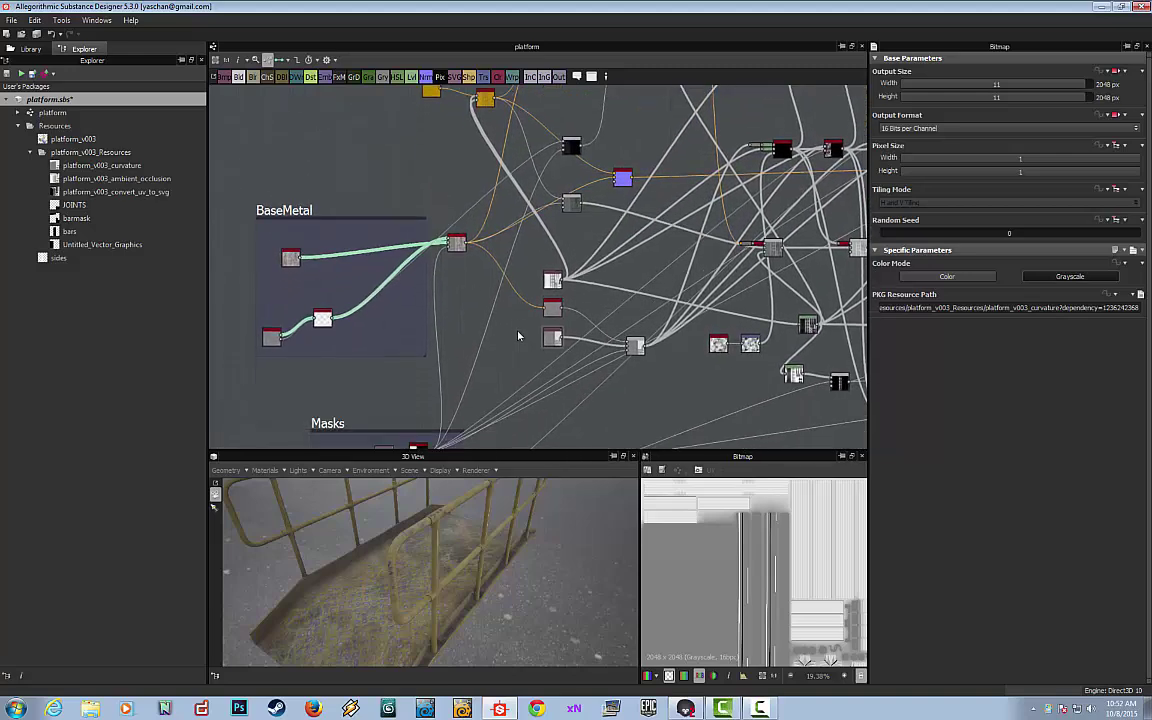
middle_drag(525, 340, 519, 328)
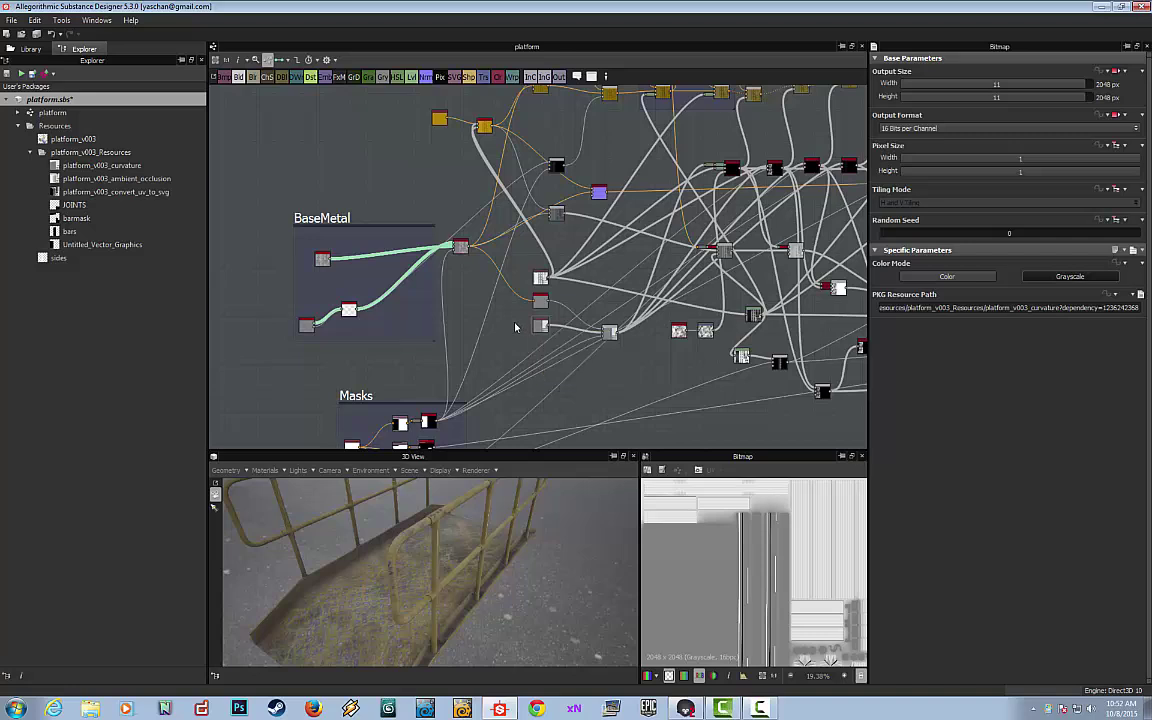
middle_drag(515, 325, 526, 291)
scroll(489, 320, up, 1)
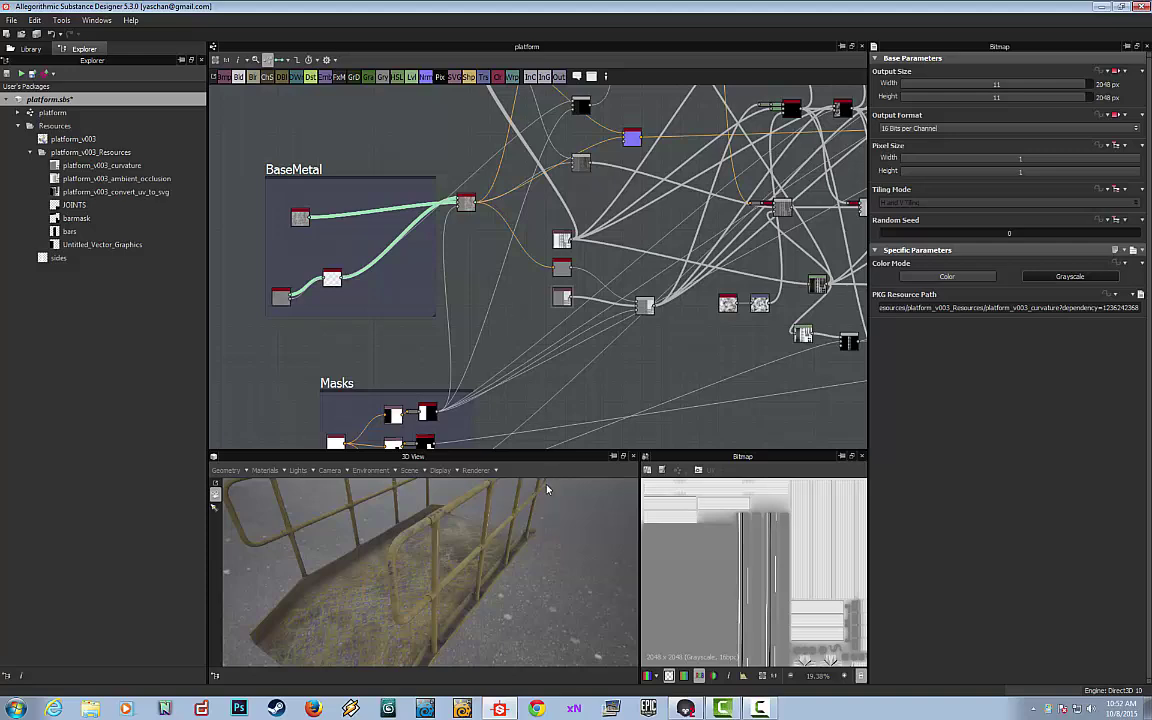
middle_drag(665, 352, 437, 403)
scroll(578, 396, down, 2)
scroll(519, 373, down, 2)
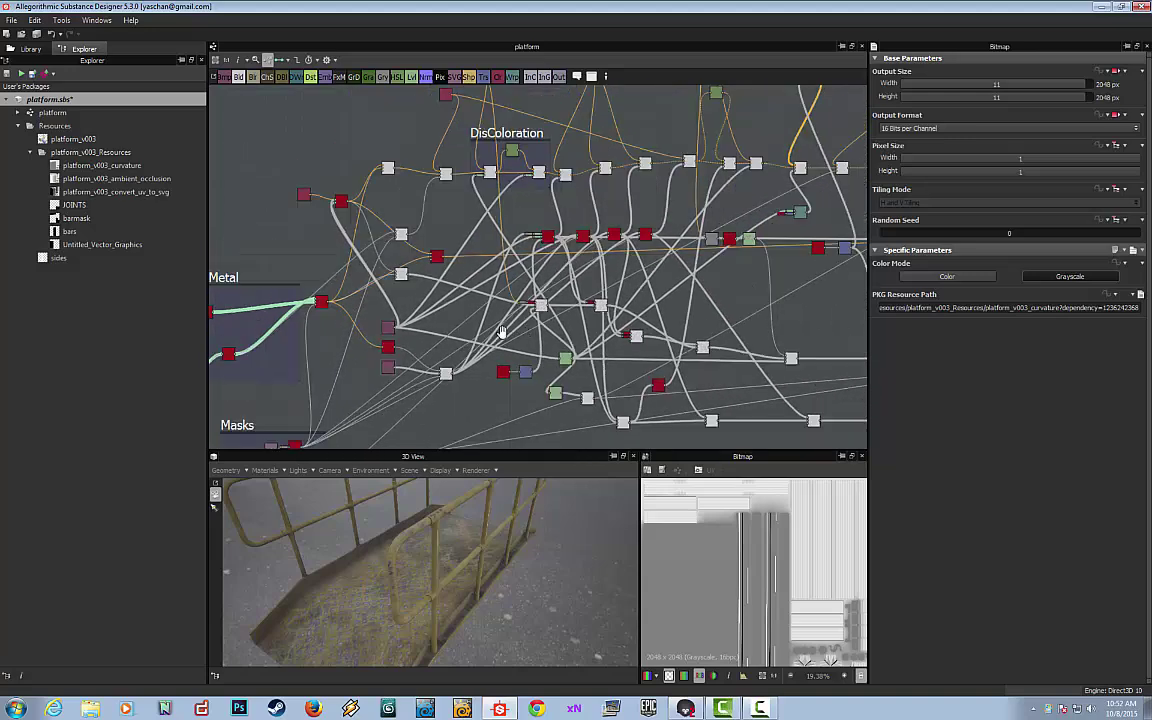
Preview the edge damage and edge notch mask nodes in the row below the DisColoration group.
middle_drag(520, 330, 474, 342)
scroll(474, 342, up, 2)
click(543, 232)
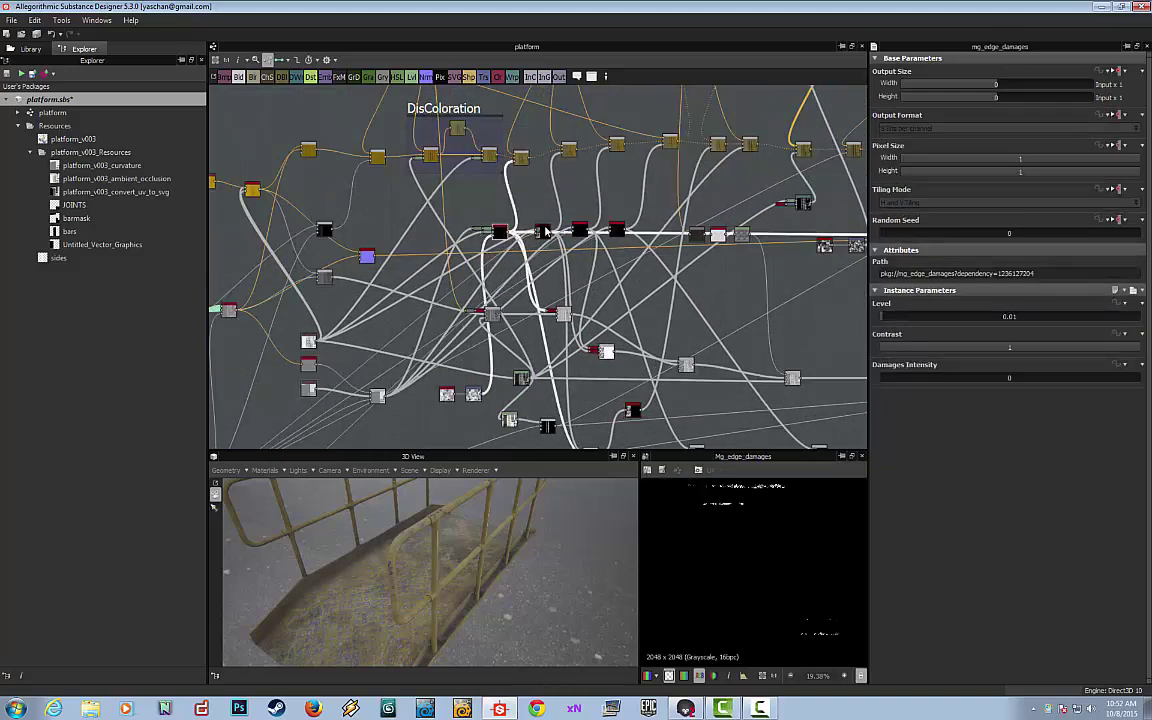
click(581, 231)
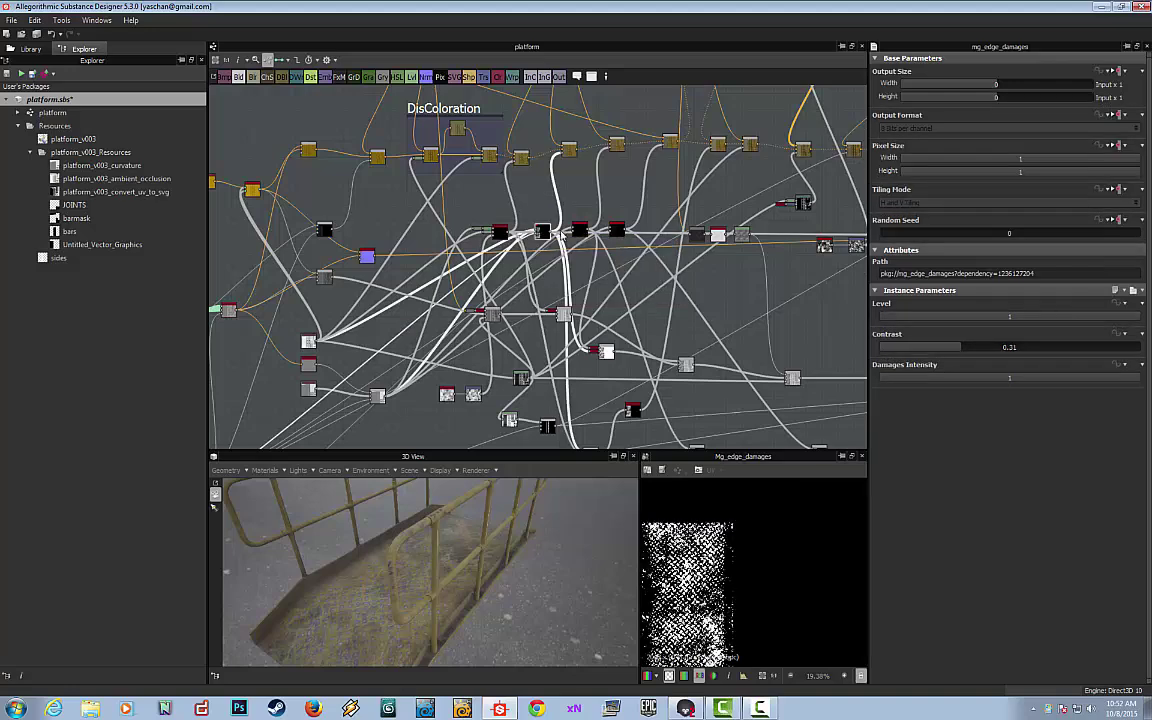
click(617, 230)
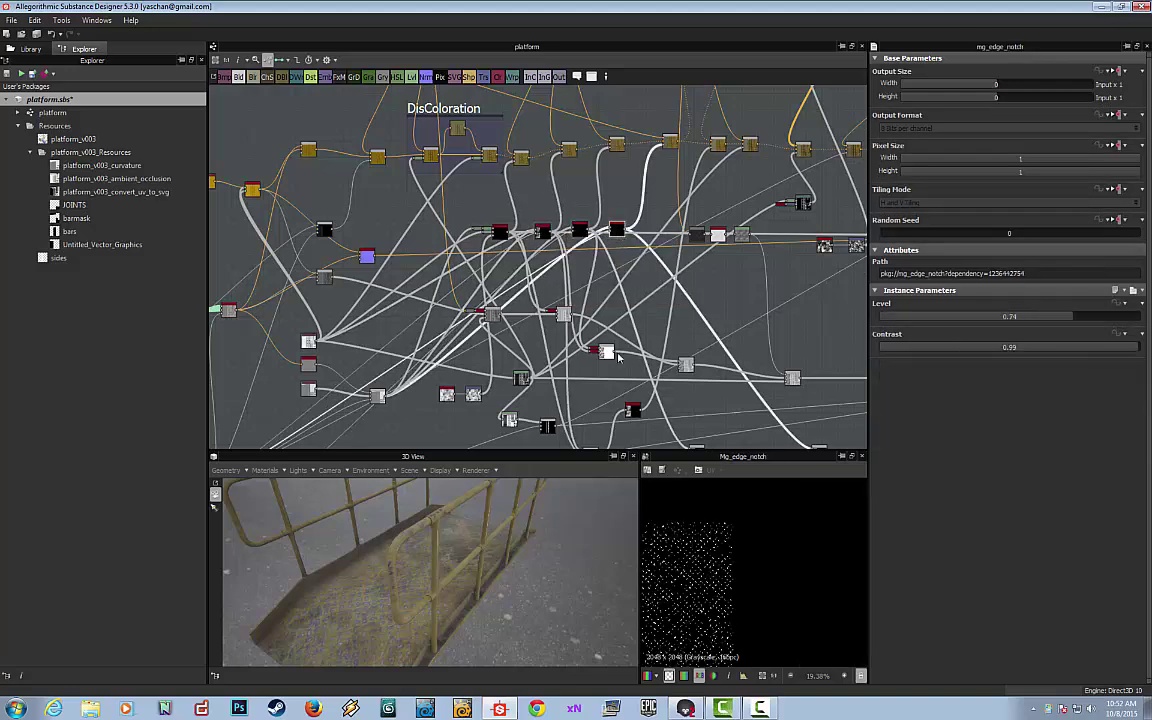
scroll(694, 501, down, 2)
scroll(695, 500, up, 1)
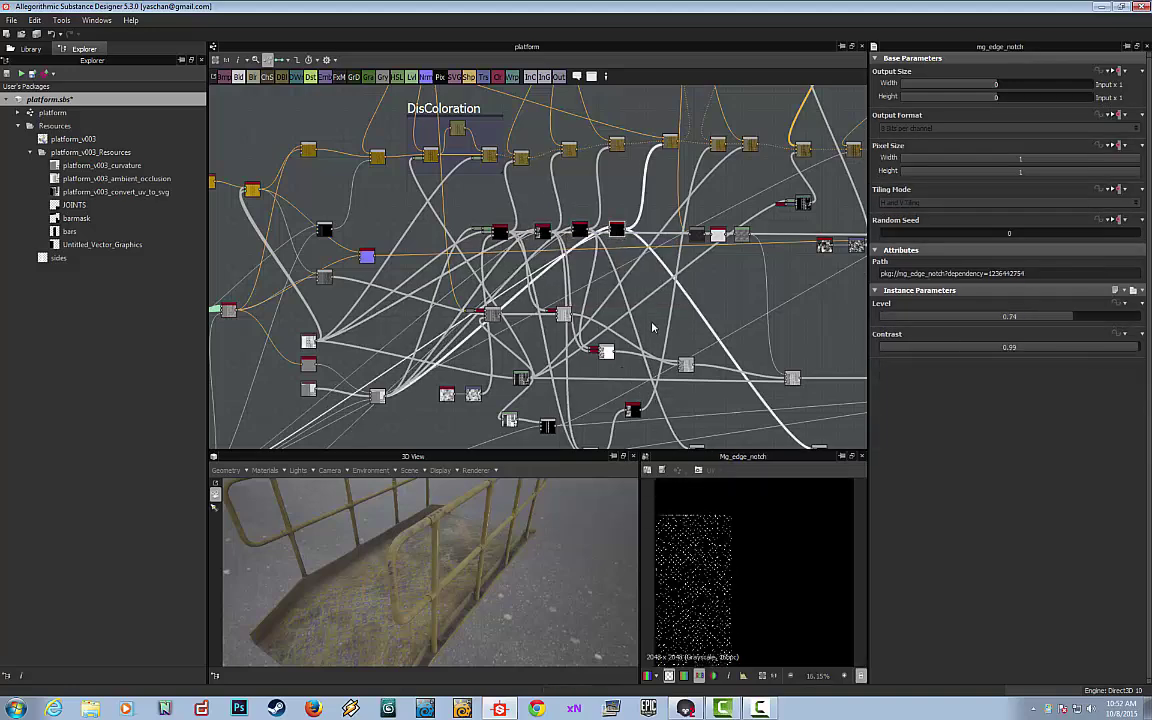
Trace the row of colour blend nodes from its first Multiply blend through the DisColoration group to the Output group.
scroll(607, 349, down, 1)
middle_drag(607, 349, 560, 386)
middle_drag(576, 247, 512, 262)
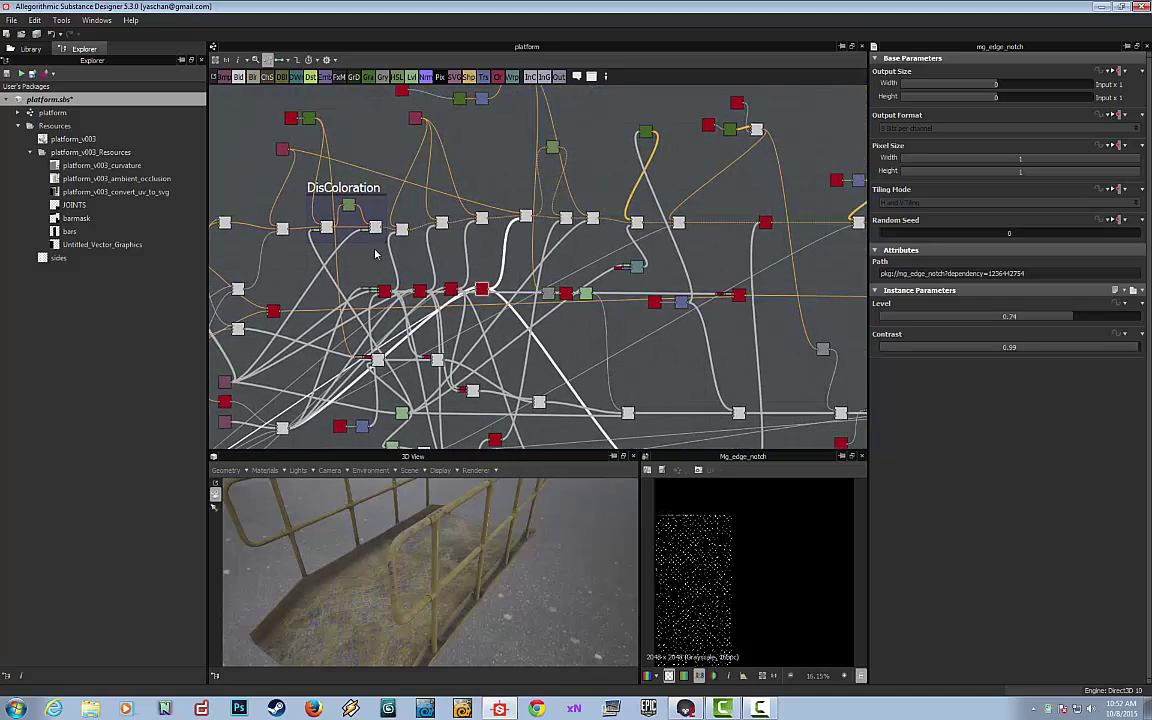
middle_drag(409, 253, 449, 253)
click(331, 260)
middle_drag(329, 258, 388, 264)
click(323, 227)
middle_drag(612, 255, 510, 266)
scroll(622, 267, down, 1)
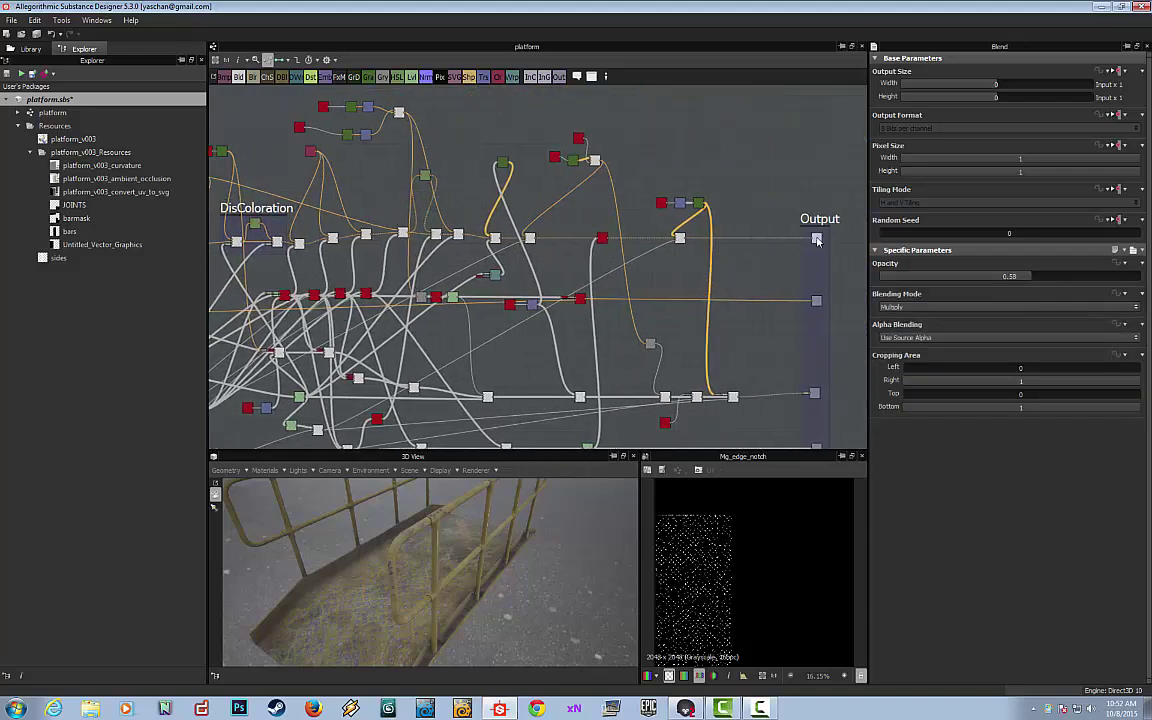
Preview the Base Color output at the end of the colour chain.
click(816, 240)
scroll(756, 269, down, 1)
middle_drag(756, 269, 760, 243)
scroll(756, 257, up, 2)
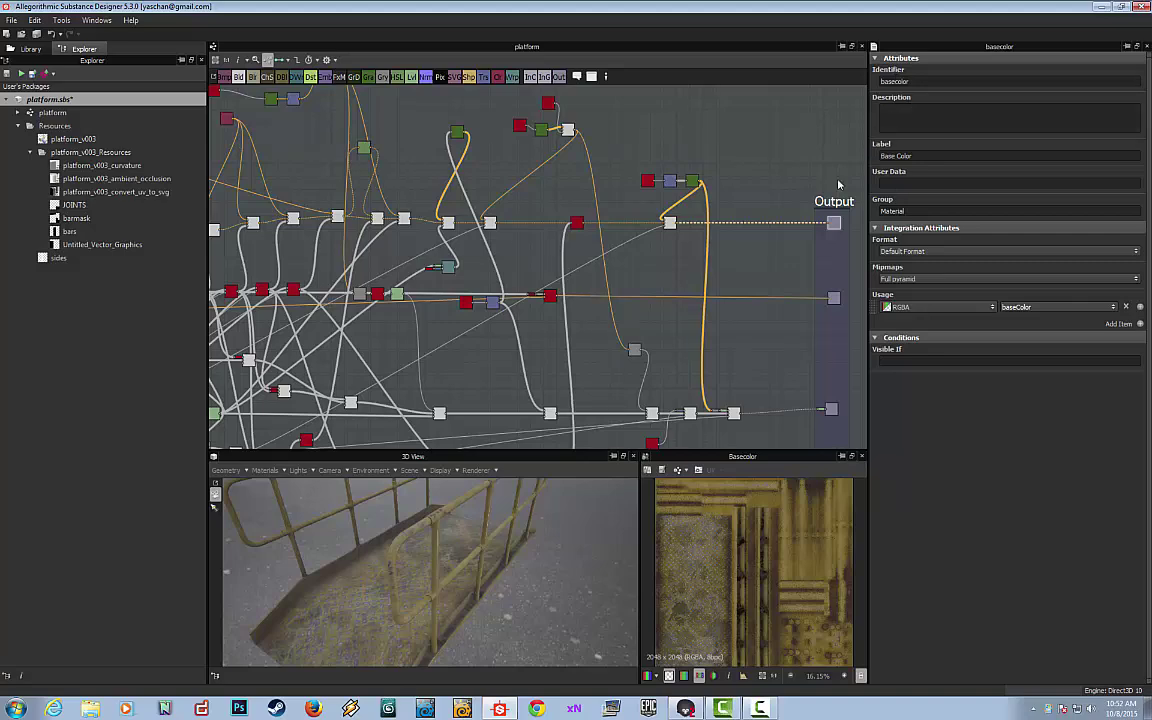
Return to the start of the colour chain and preview its first Multiply blend over the yellow paint.
middle_drag(679, 242, 806, 249)
middle_drag(347, 262, 581, 262)
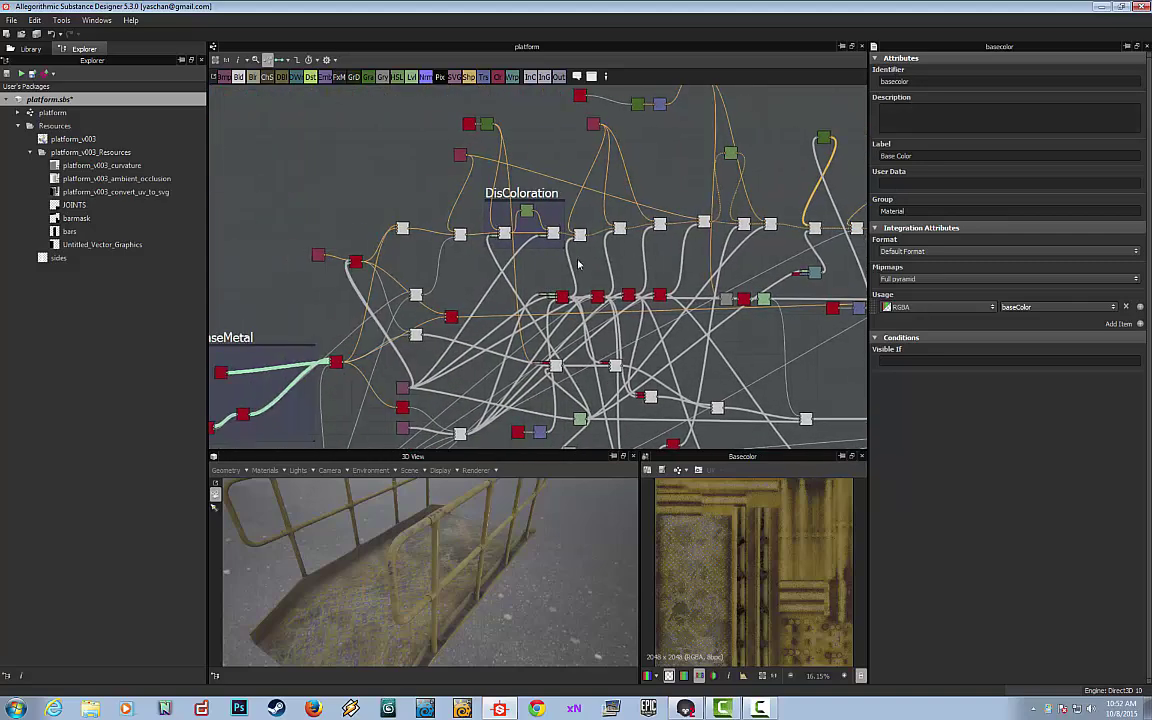
click(403, 230)
double_click(403, 230)
scroll(728, 555, down, 2)
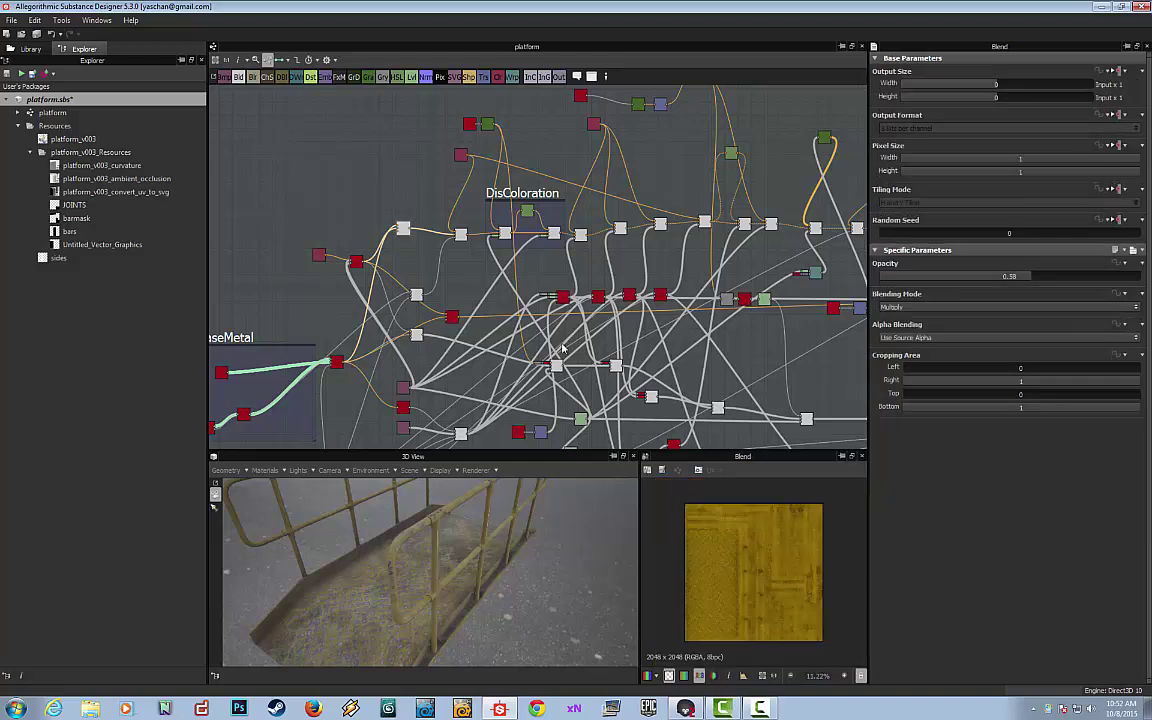
scroll(851, 575, up, 3)
scroll(818, 553, down, 2)
Inspect the blend just before the DisColoration group and preview the uniform grey colour node that feeds it.
middle_drag(626, 355, 534, 354)
click(370, 235)
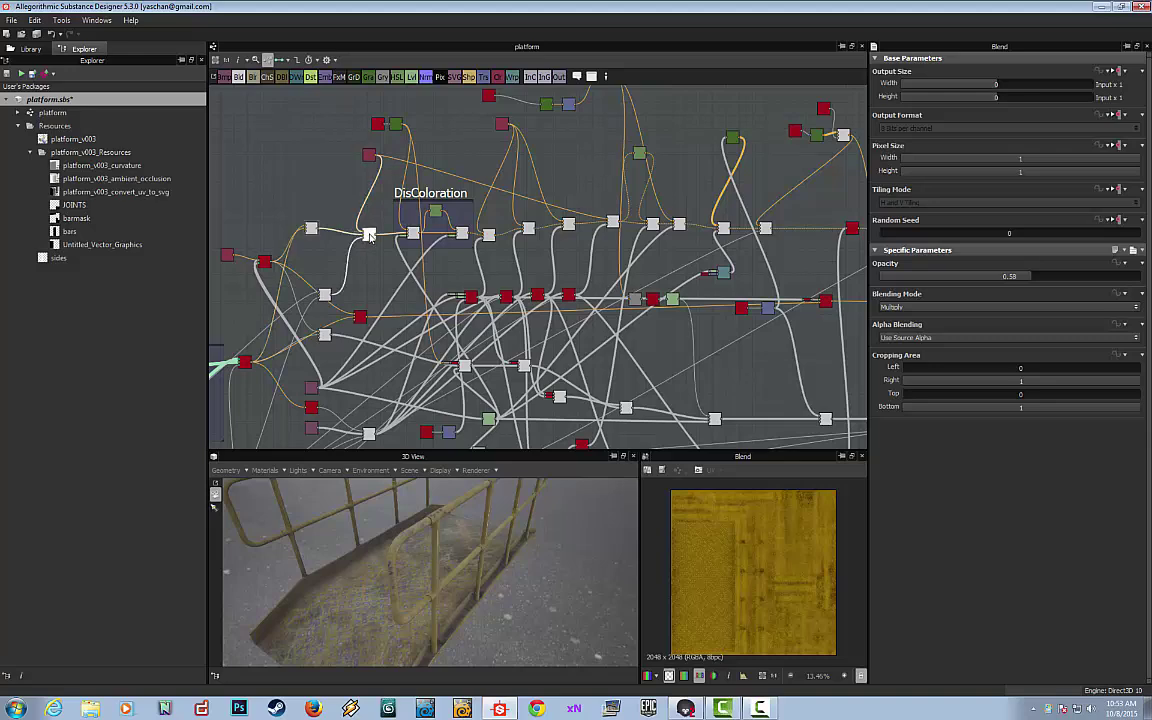
click(369, 155)
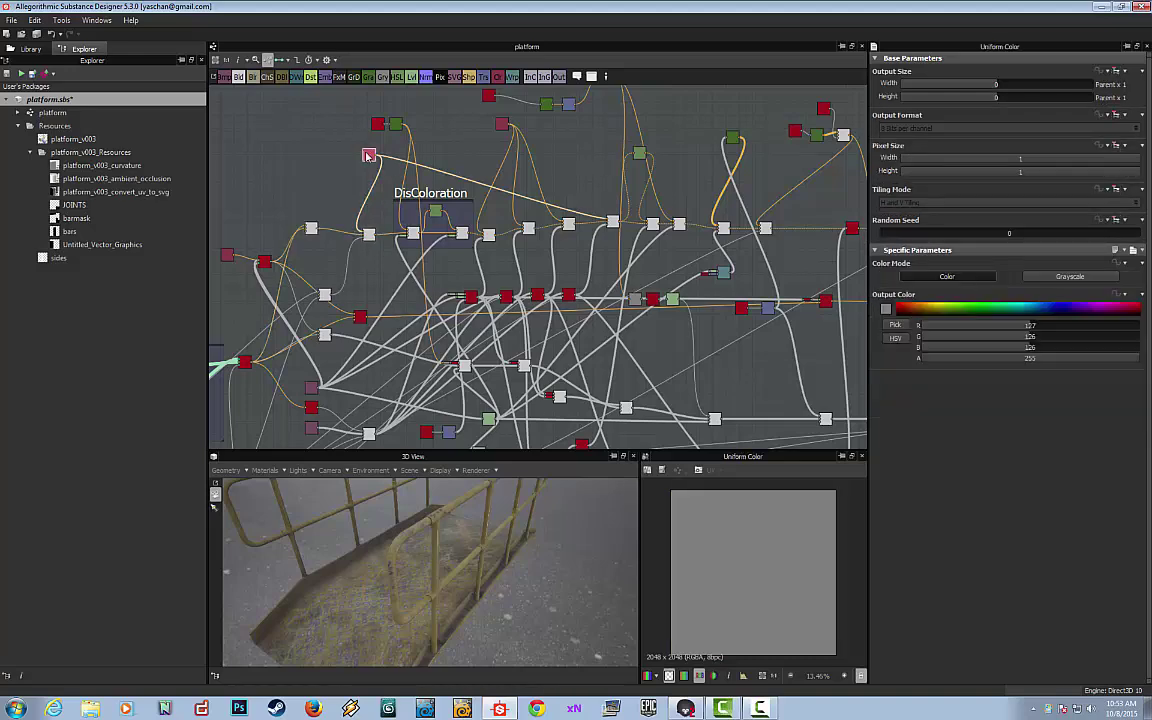
scroll(424, 243, up, 2)
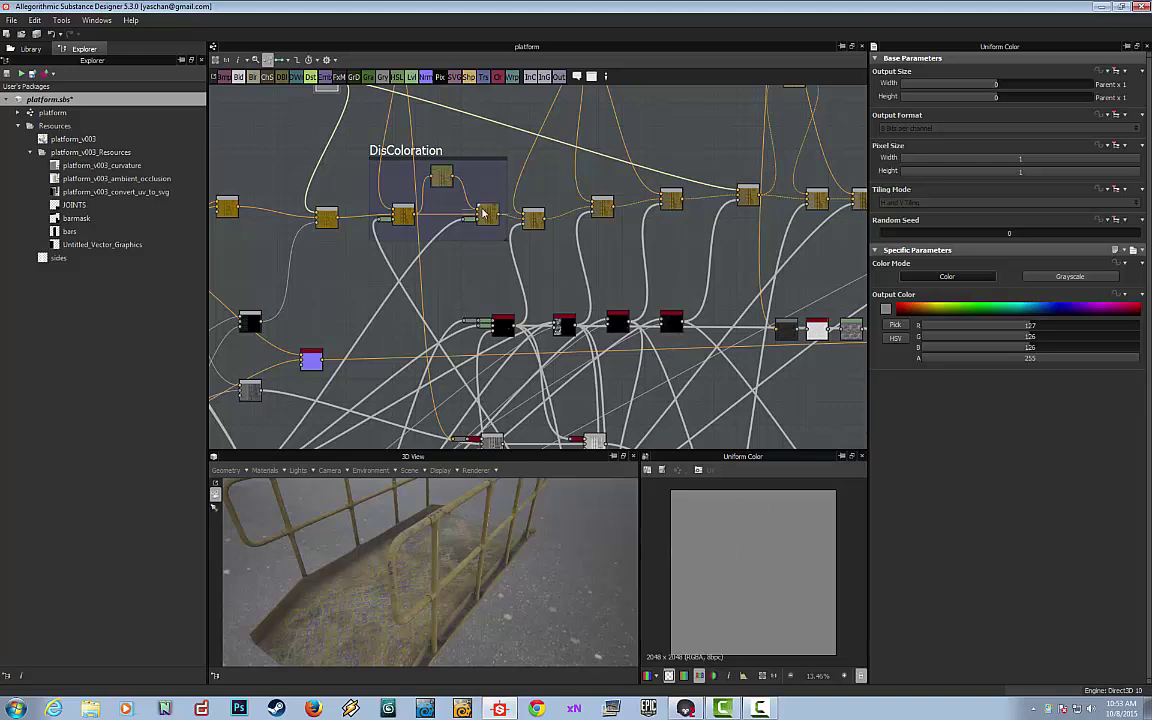
Preview the blend immediately after the DisColoration group and check its result up close.
click(533, 219)
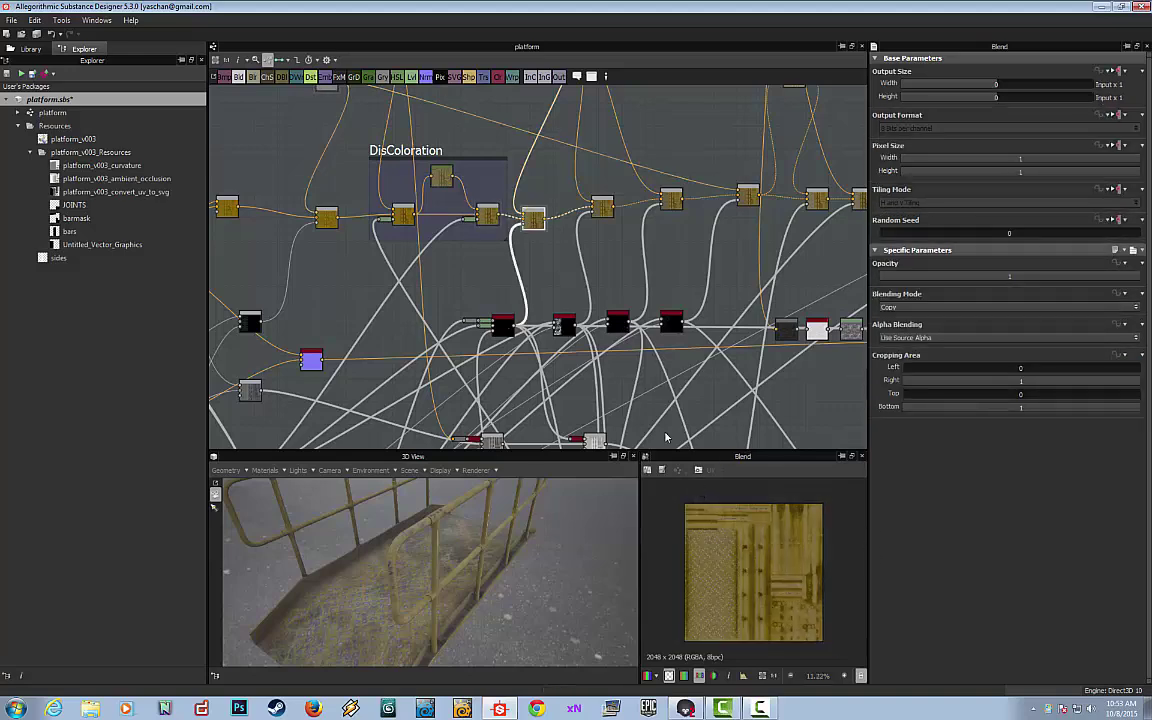
scroll(609, 302, down, 2)
middle_drag(573, 275, 528, 278)
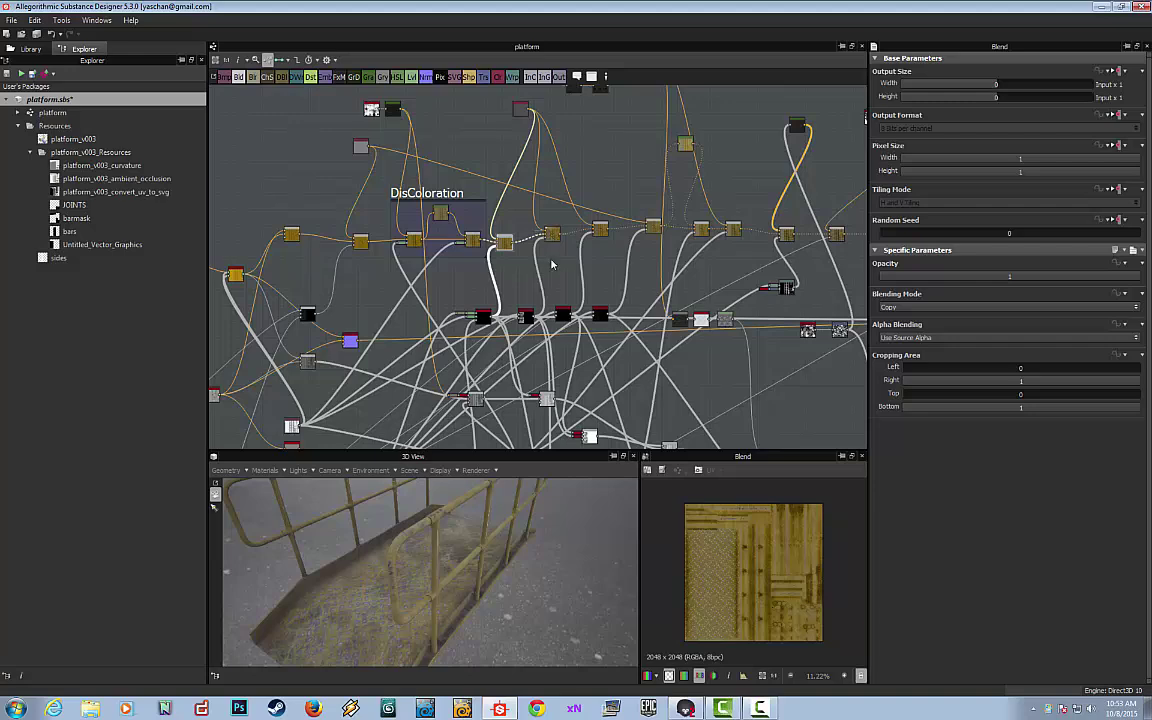
scroll(739, 511, up, 3)
scroll(510, 290, up, 3)
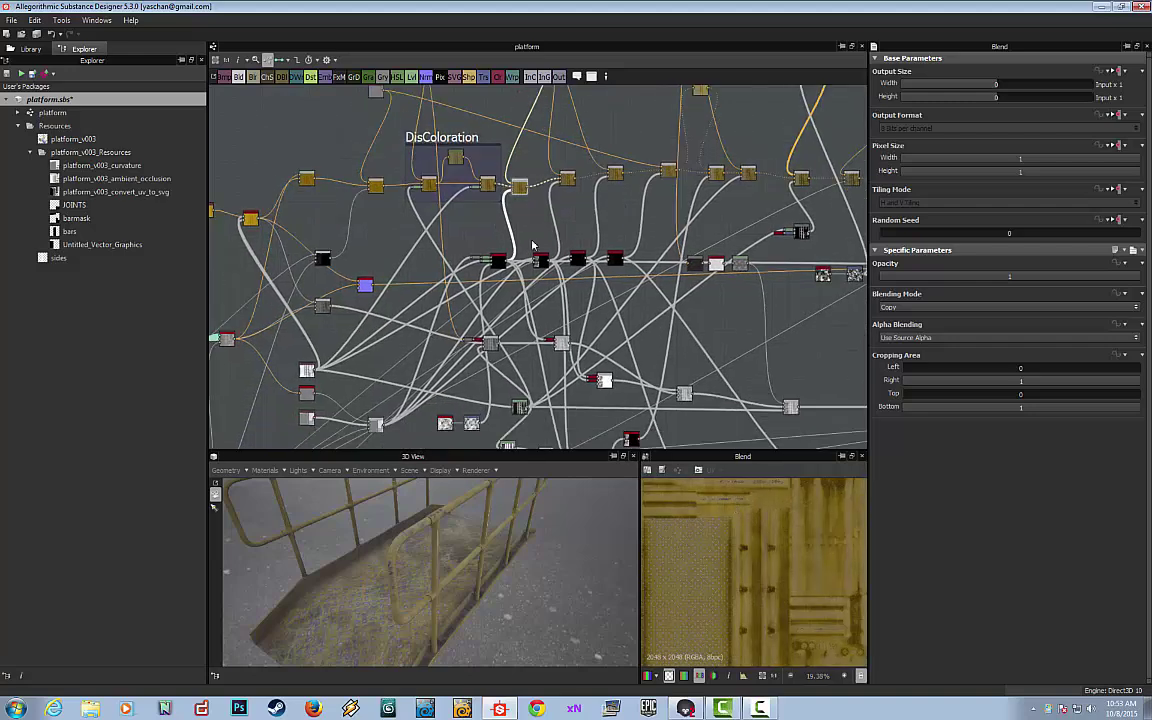
Preview the edge damage and edge notch masks that drive the blends after the DisColoration group.
double_click(551, 257)
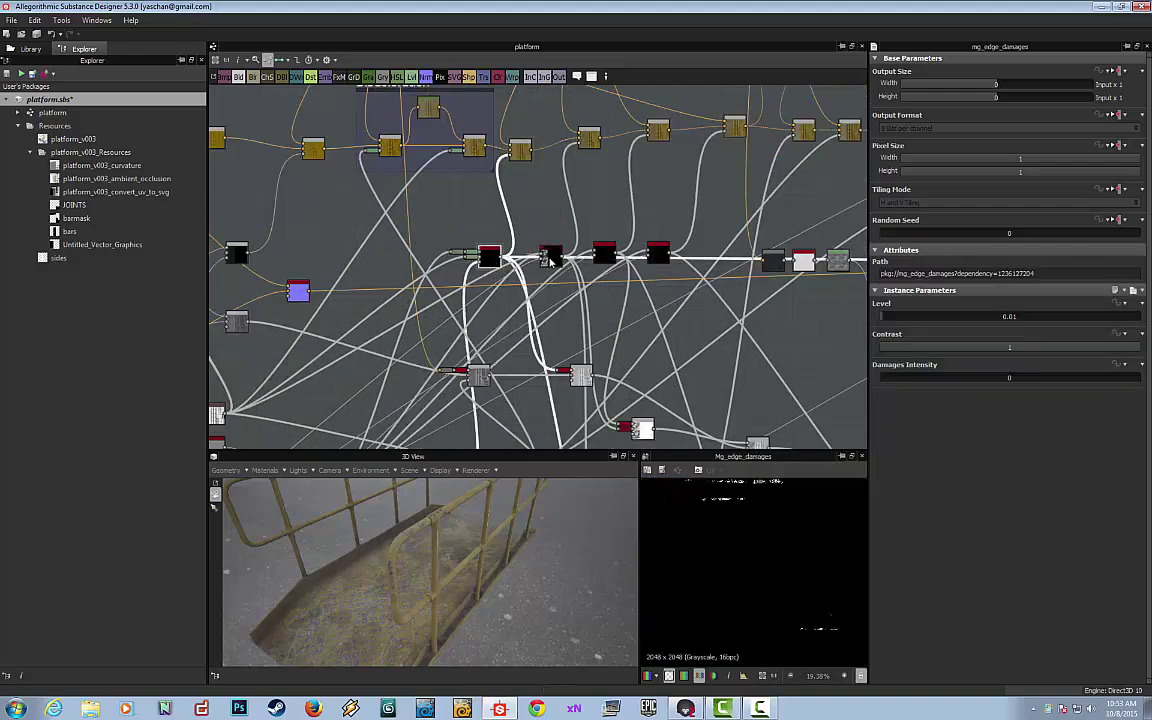
double_click(661, 257)
middle_drag(645, 195, 490, 226)
scroll(571, 244, down, 2)
Preview the blend driven by the edge notch mask and the two blends that follow it.
double_click(548, 194)
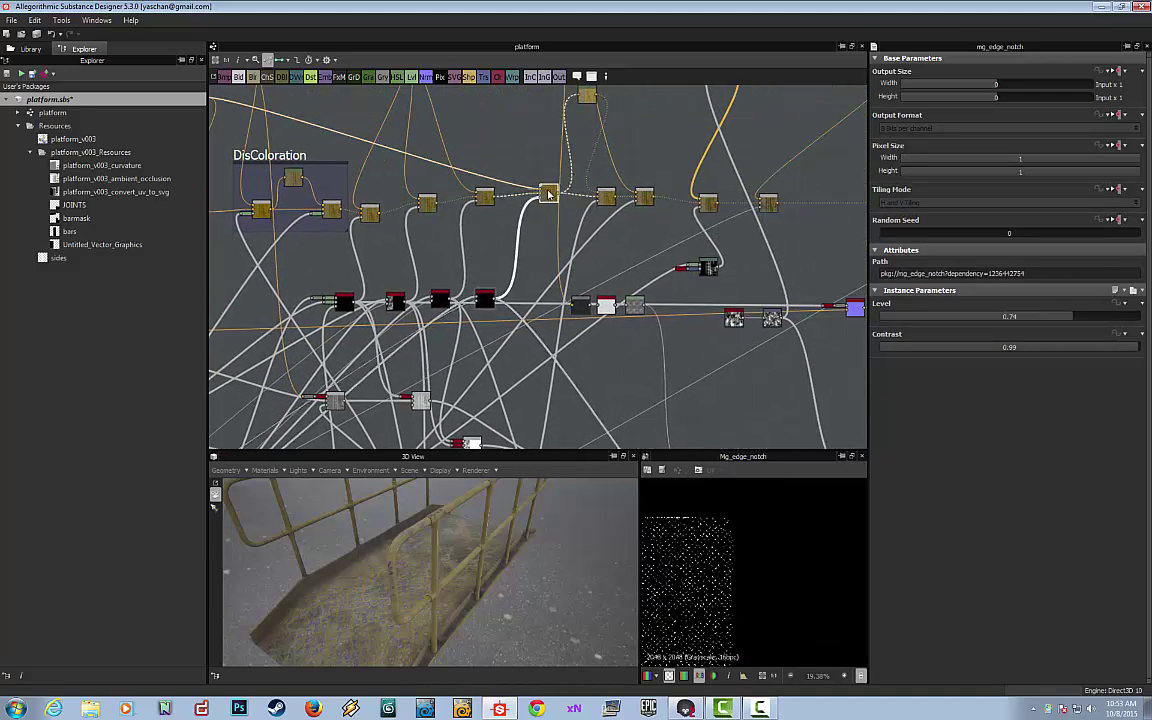
middle_drag(620, 246, 560, 247)
double_click(546, 198)
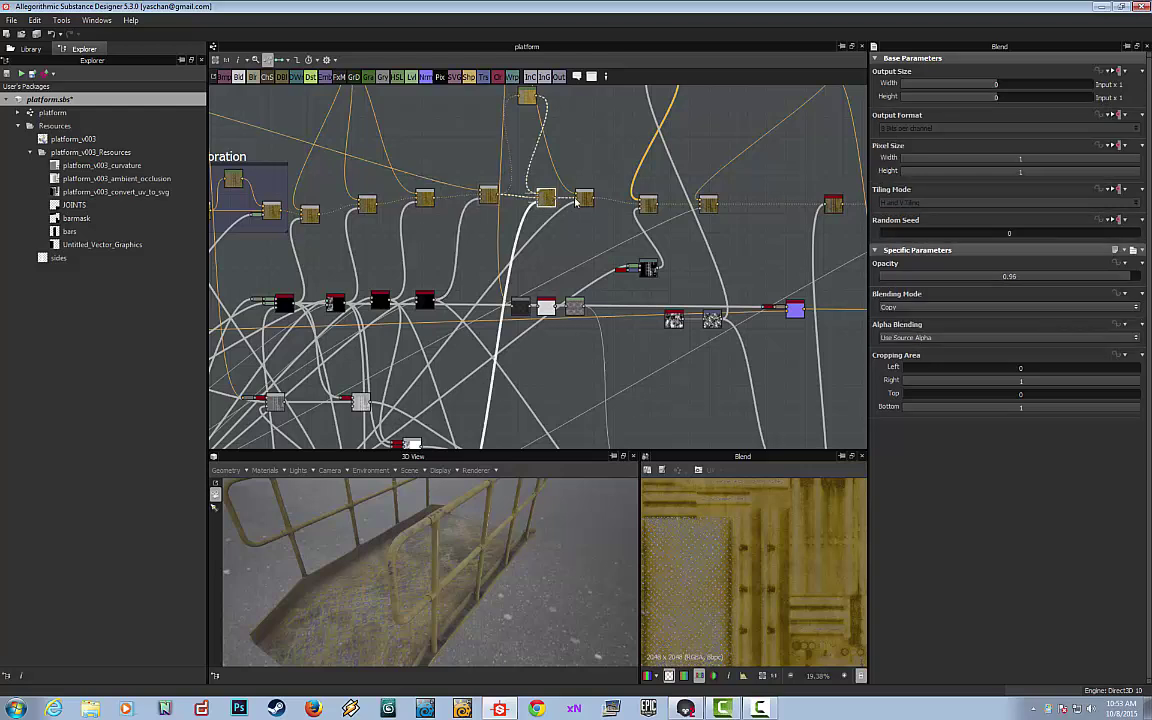
double_click(587, 201)
middle_drag(615, 259, 527, 262)
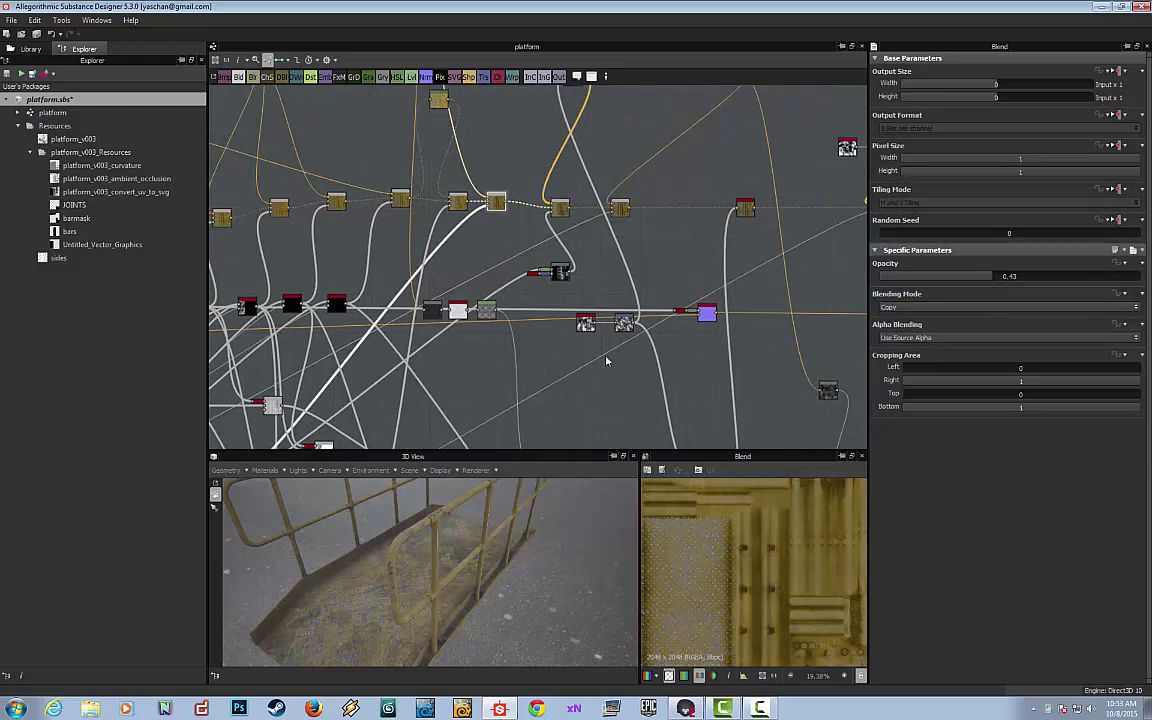
scroll(733, 525, up, 1)
scroll(733, 526, down, 1)
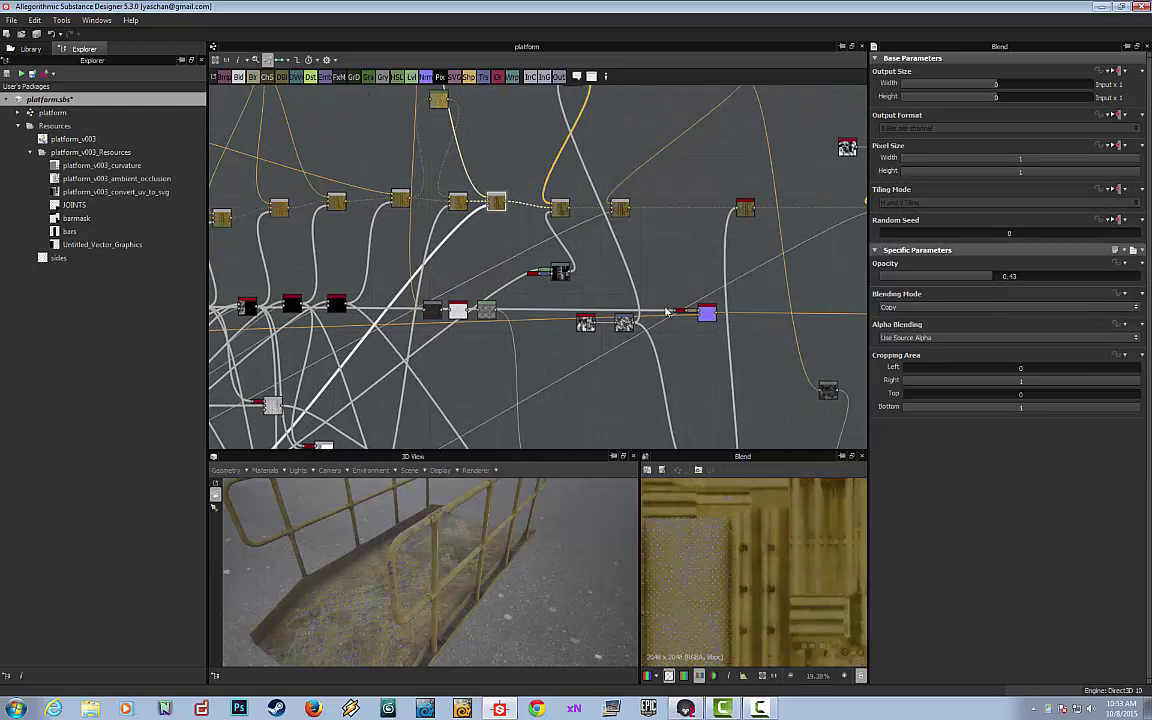
Preview the Min (Darken) blend, the PBR albedo safe color node and the last blend in the colour chain.
double_click(620, 210)
middle_drag(674, 257, 497, 256)
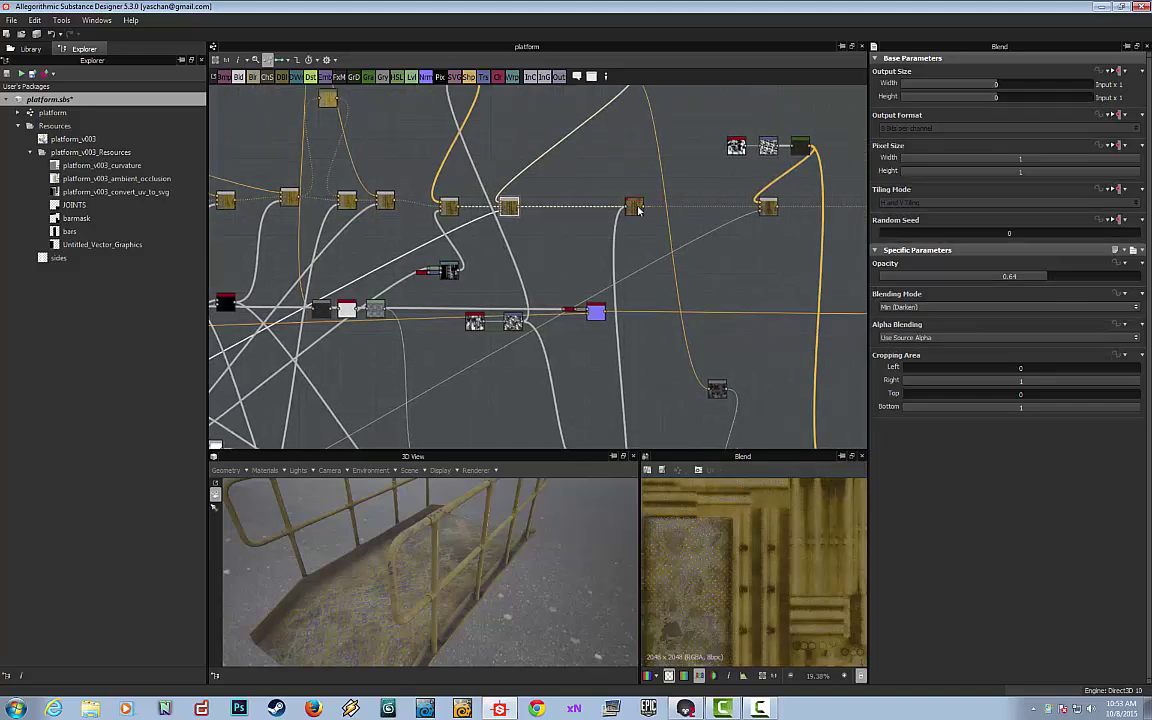
double_click(638, 210)
middle_drag(675, 270, 585, 276)
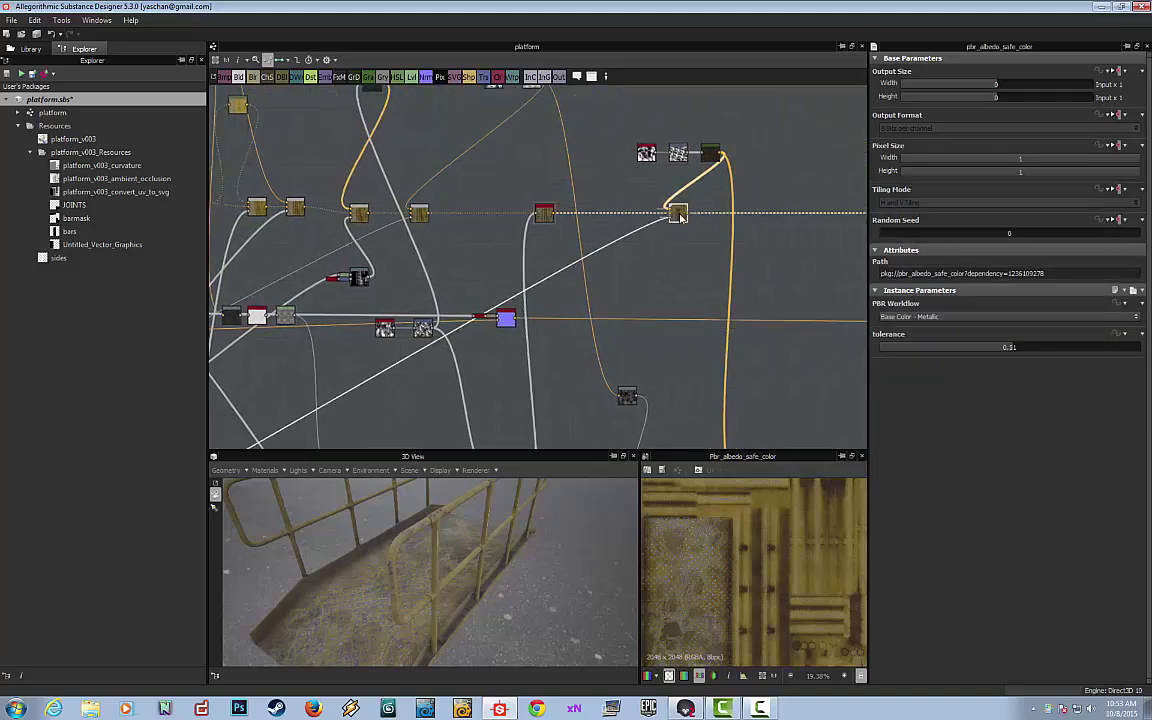
double_click(680, 217)
Preview the Base Color output again and inspect its worn metal detail up close.
middle_drag(697, 270, 522, 271)
scroll(595, 272, down, 1)
double_click(714, 225)
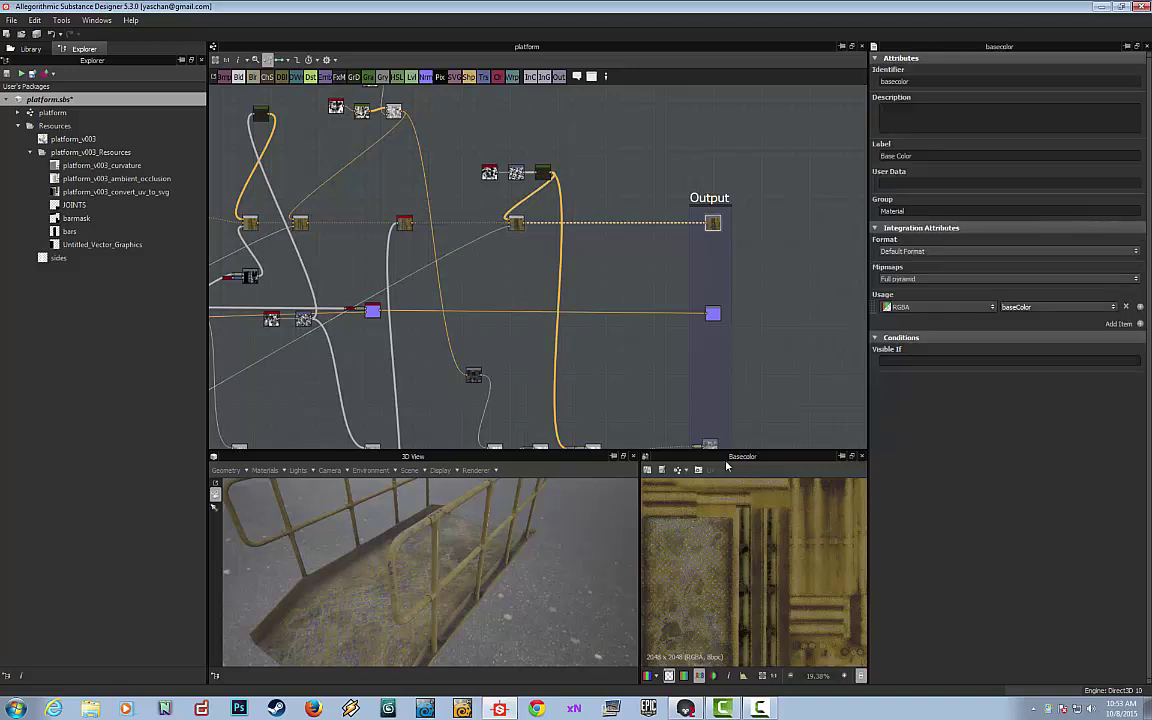
scroll(665, 470, up, 4)
scroll(748, 565, up, 1)
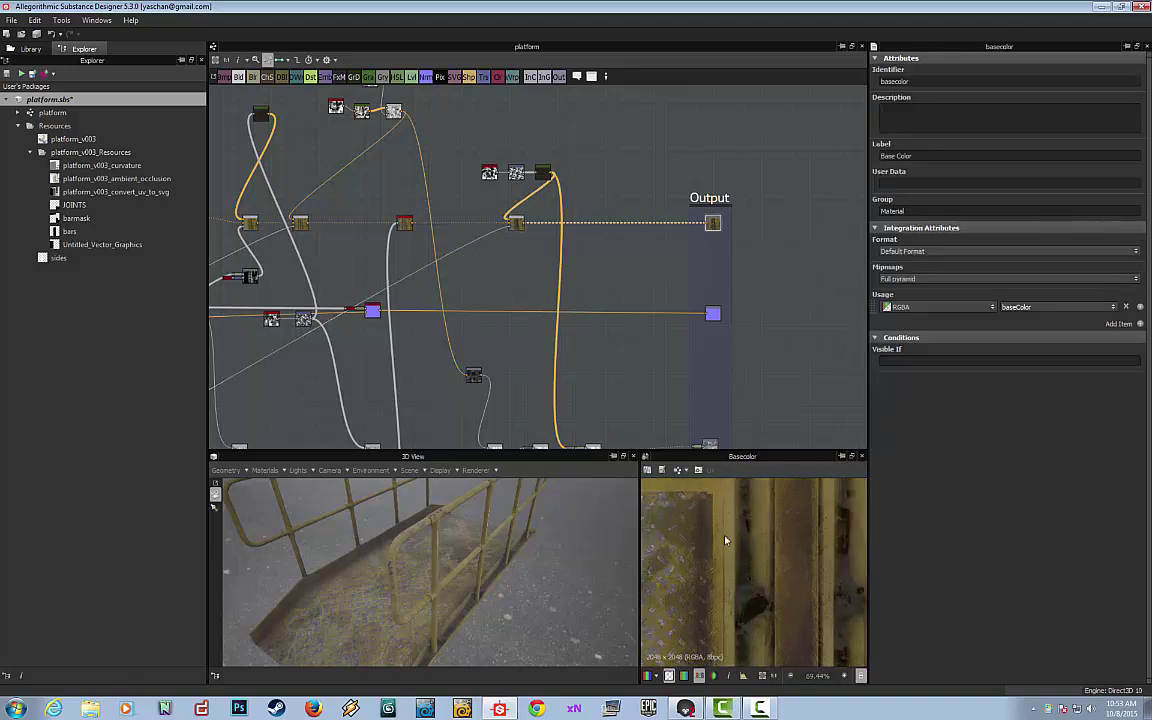
Set the opacity of the last blend before the Base Color output to 0.71.
middle_drag(584, 314, 617, 257)
click(547, 167)
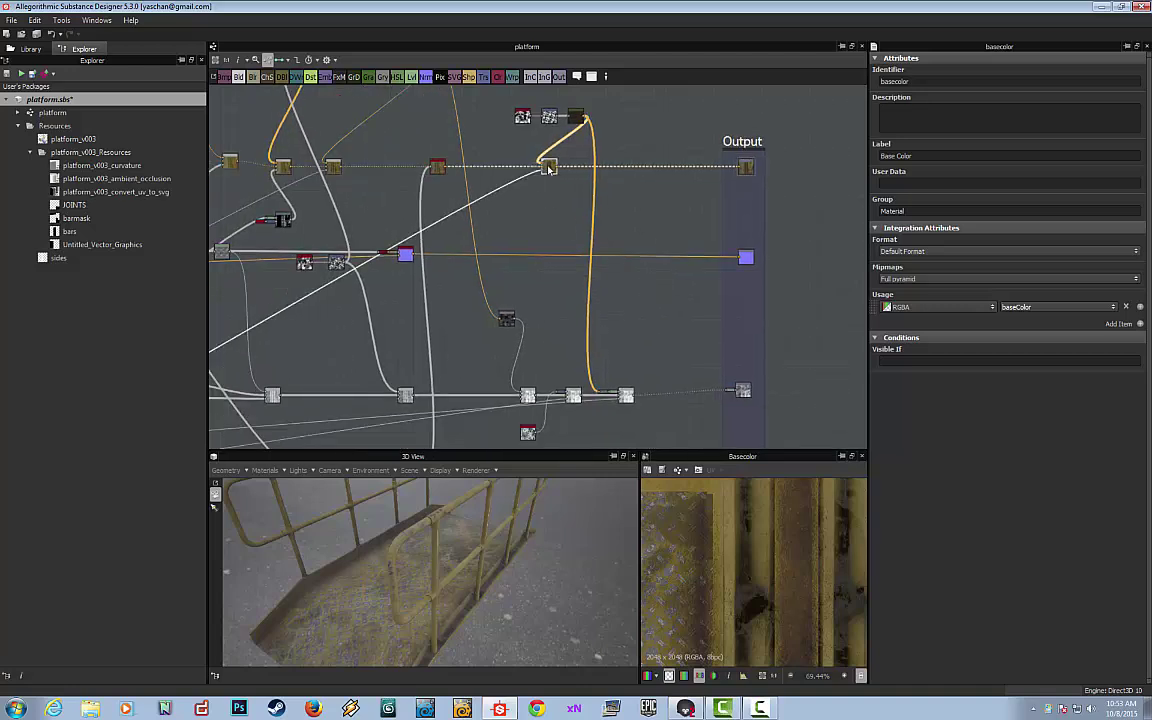
mouse_move(1076, 280)
mouse_down()
mouse_move(1054, 283)
mouse_move(1066, 284)
mouse_up()
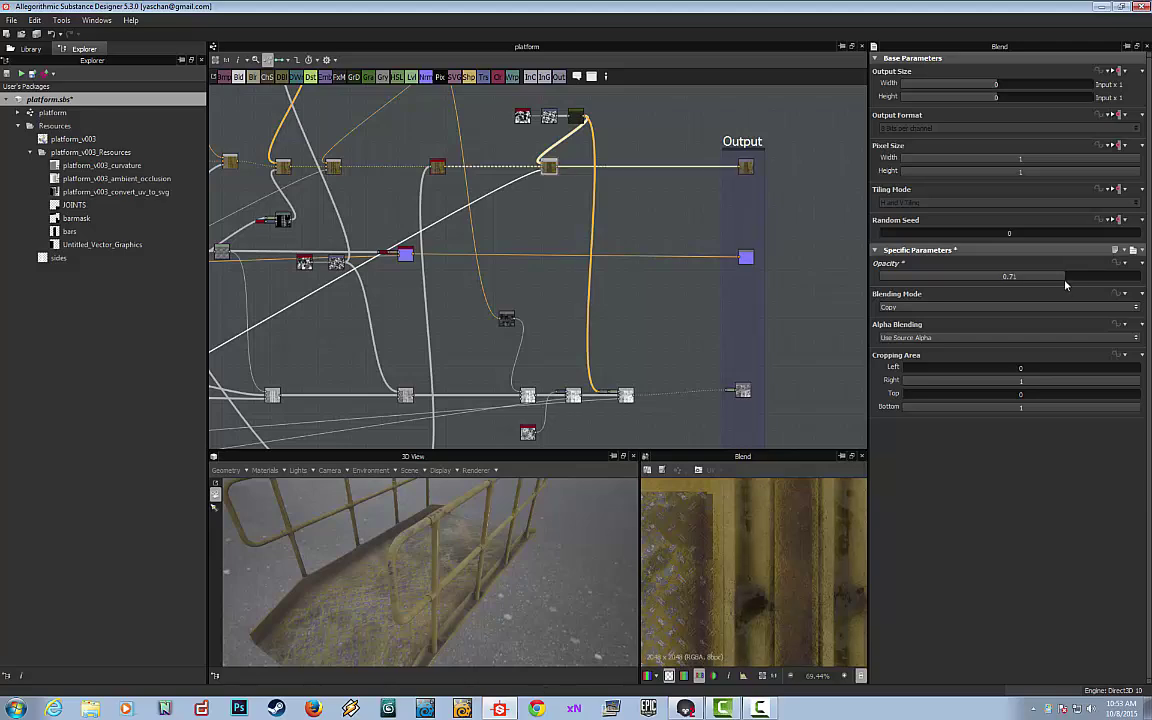
Review the whole colour chain from the BaseMetal and DisColoration groups across to the four nodes in the Output group.
scroll(677, 287, down, 2)
scroll(677, 284, down, 1)
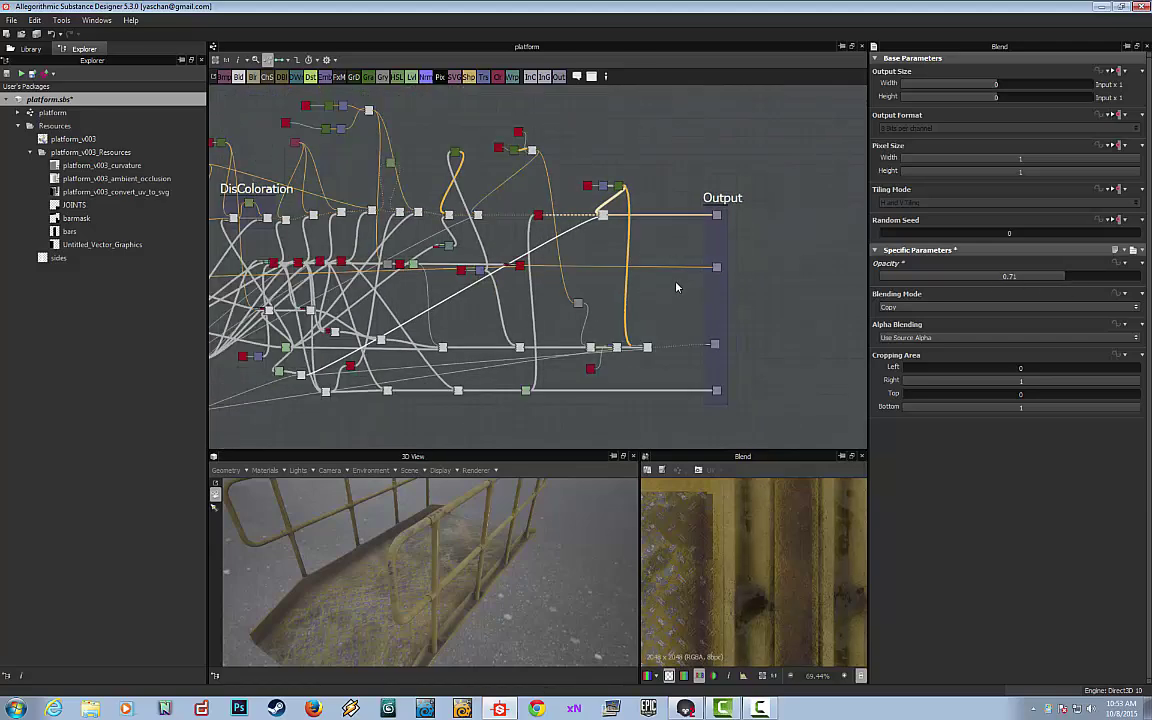
middle_drag(676, 244, 772, 247)
middle_drag(452, 236, 573, 232)
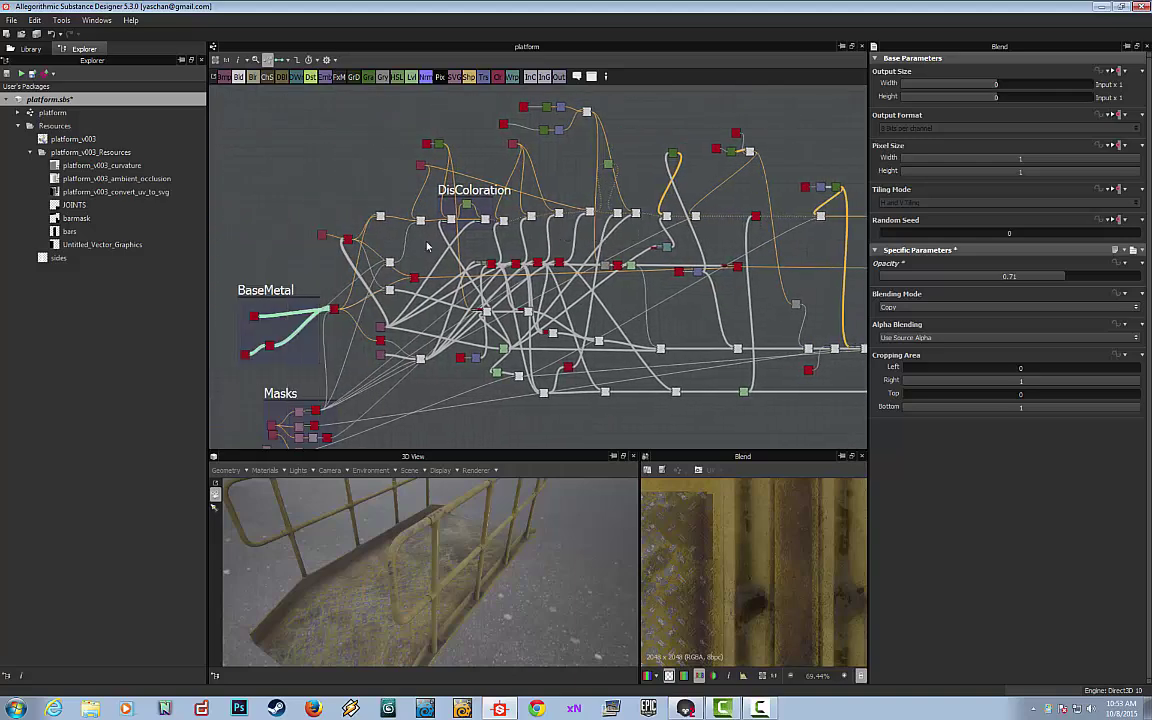
scroll(427, 245, up, 3)
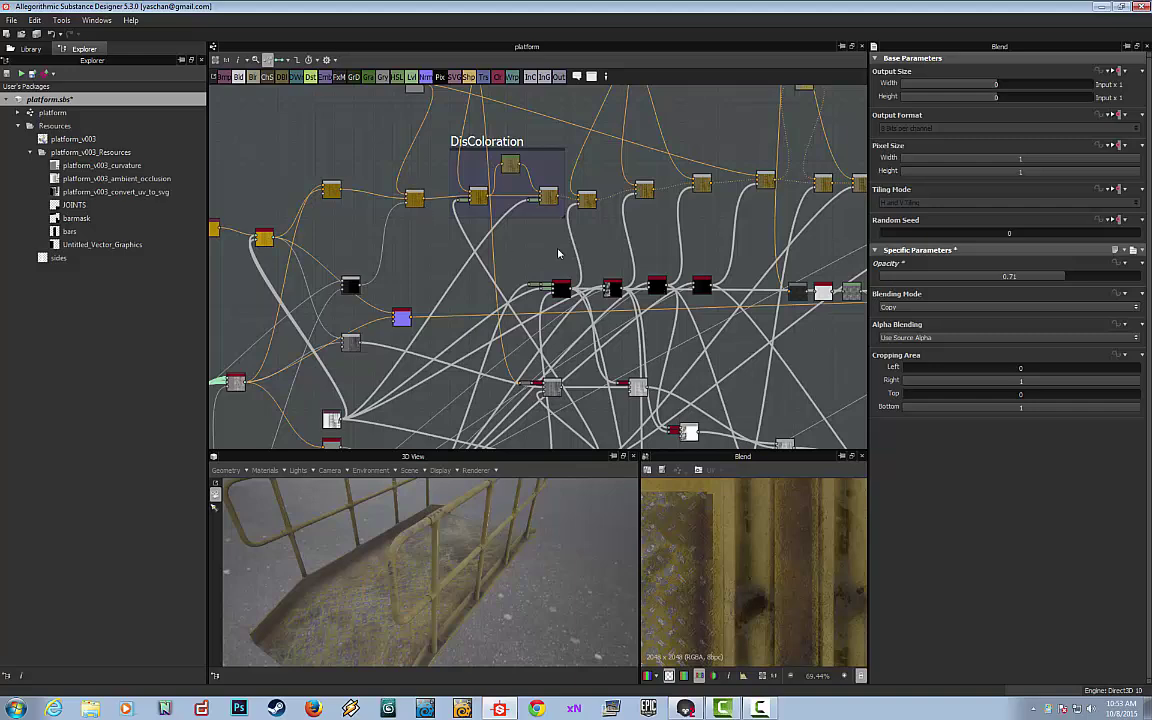
scroll(559, 254, down, 2)
middle_drag(637, 257, 530, 252)
middle_drag(732, 258, 578, 252)
scroll(775, 255, down, 1)
middle_drag(698, 256, 560, 254)
scroll(645, 262, down, 1)
middle_drag(733, 327, 720, 298)
Set the opacity of the last blend before the Base Color output to 0.65.
scroll(763, 485, up, 2)
middle_drag(758, 610, 750, 513)
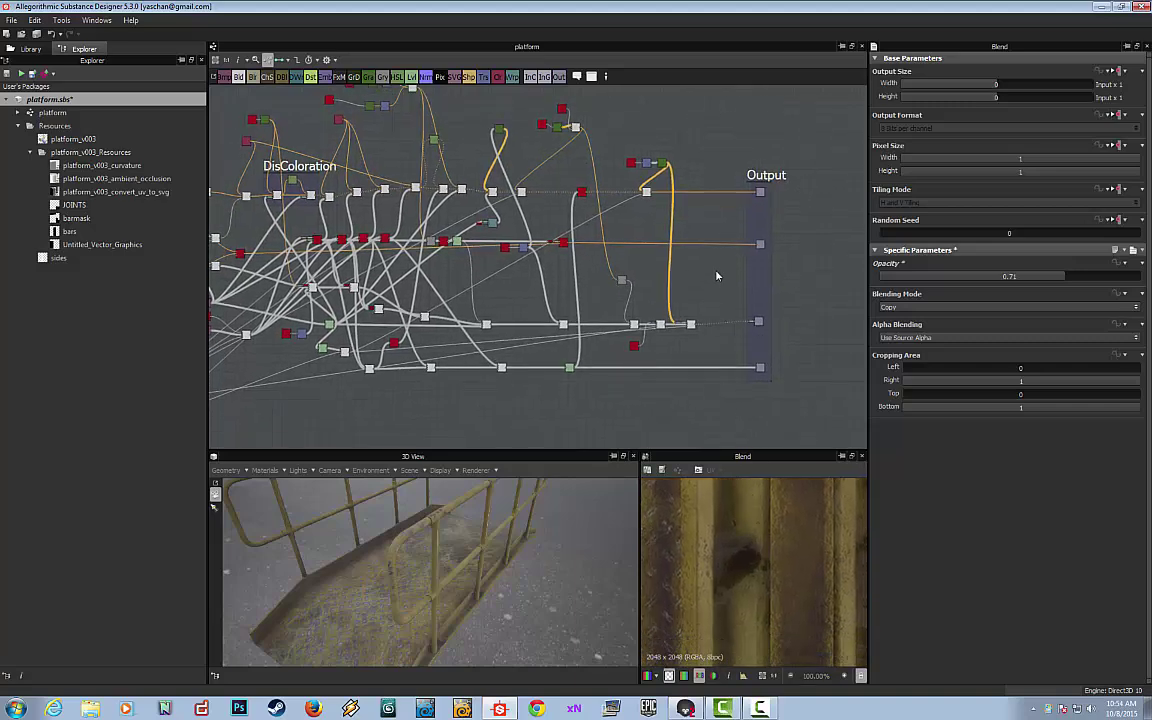
scroll(716, 265, up, 4)
click(651, 249)
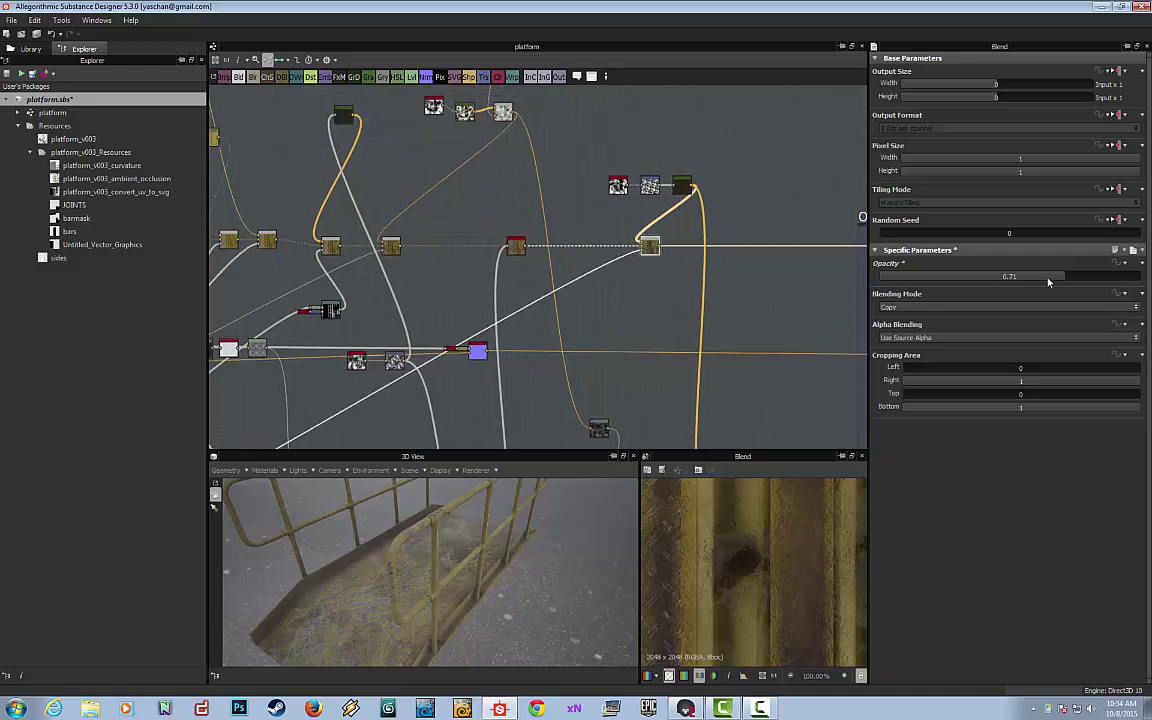
drag(1047, 279, 1049, 279)
Preview the dark gradient map feeding the last colour blend and trace its links towards the Output group.
mouse_move(769, 297)
middle_down()
mouse_move(777, 306)
mouse_move(757, 281)
middle_up()
scroll(714, 222, up, 3)
double_click(635, 127)
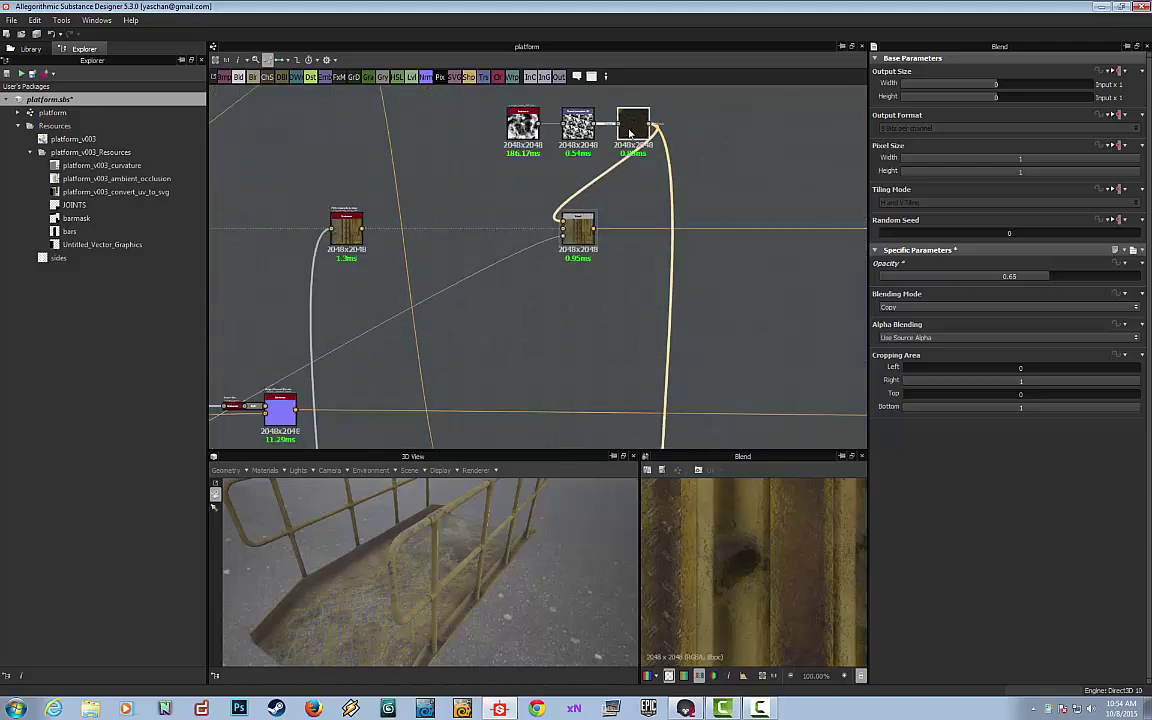
scroll(630, 302, down, 4)
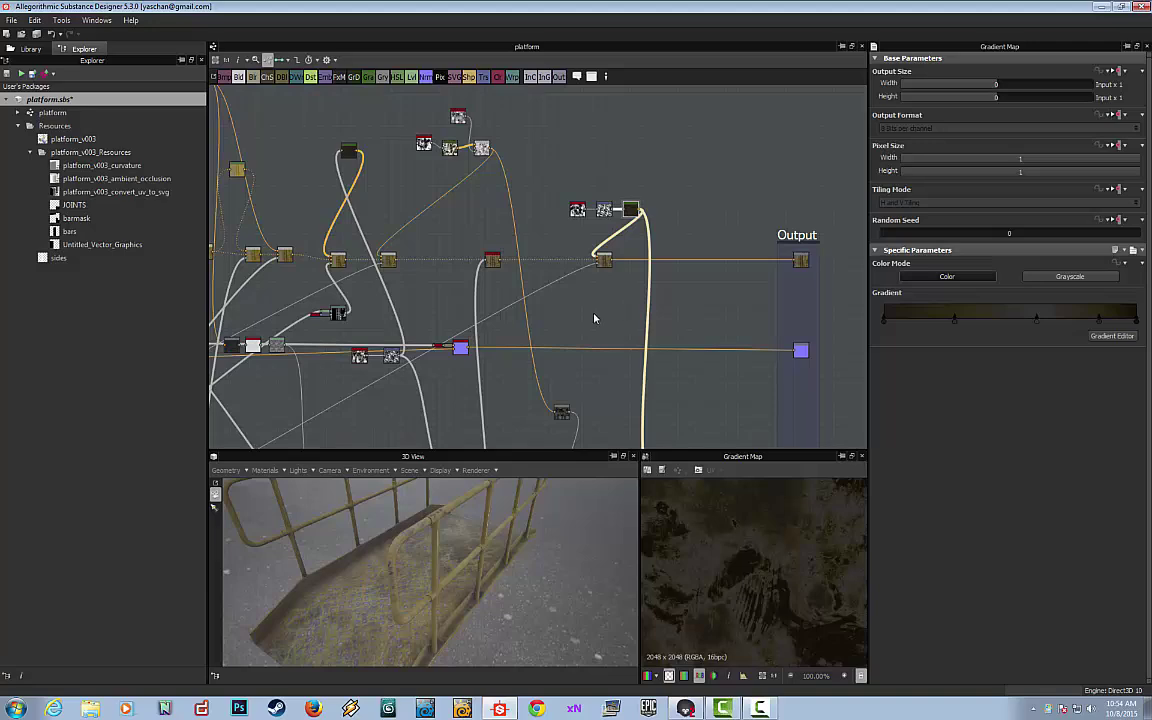
scroll(612, 290, down, 2)
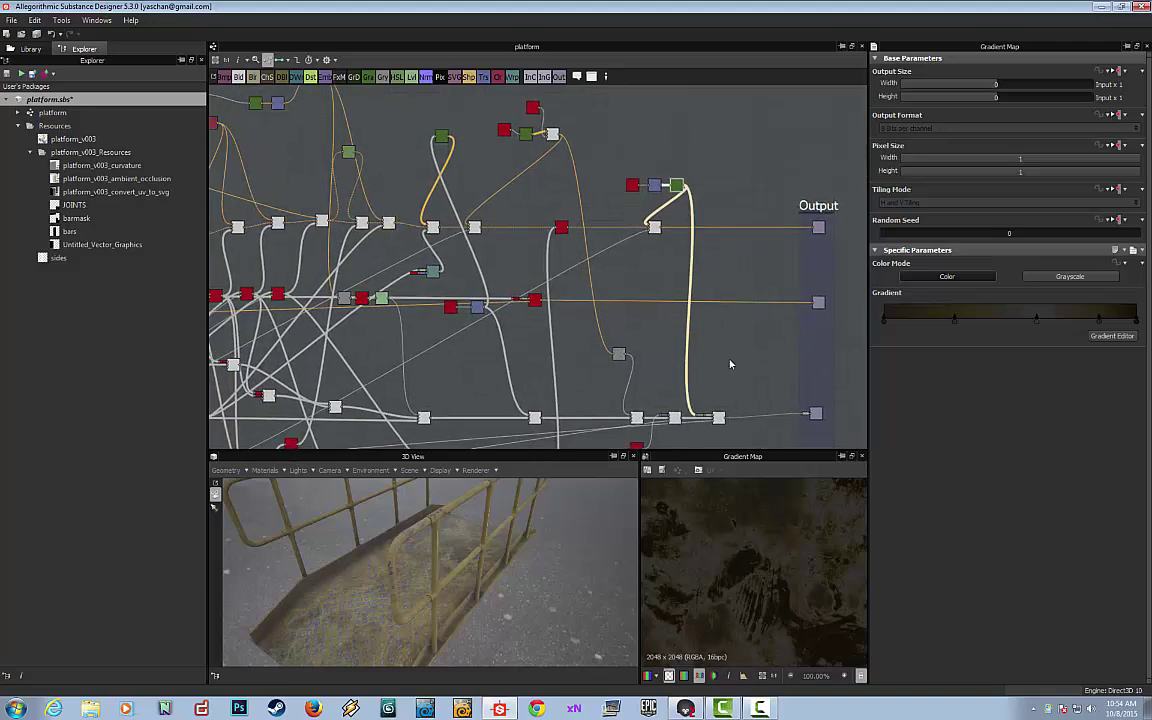
scroll(730, 363, down, 3)
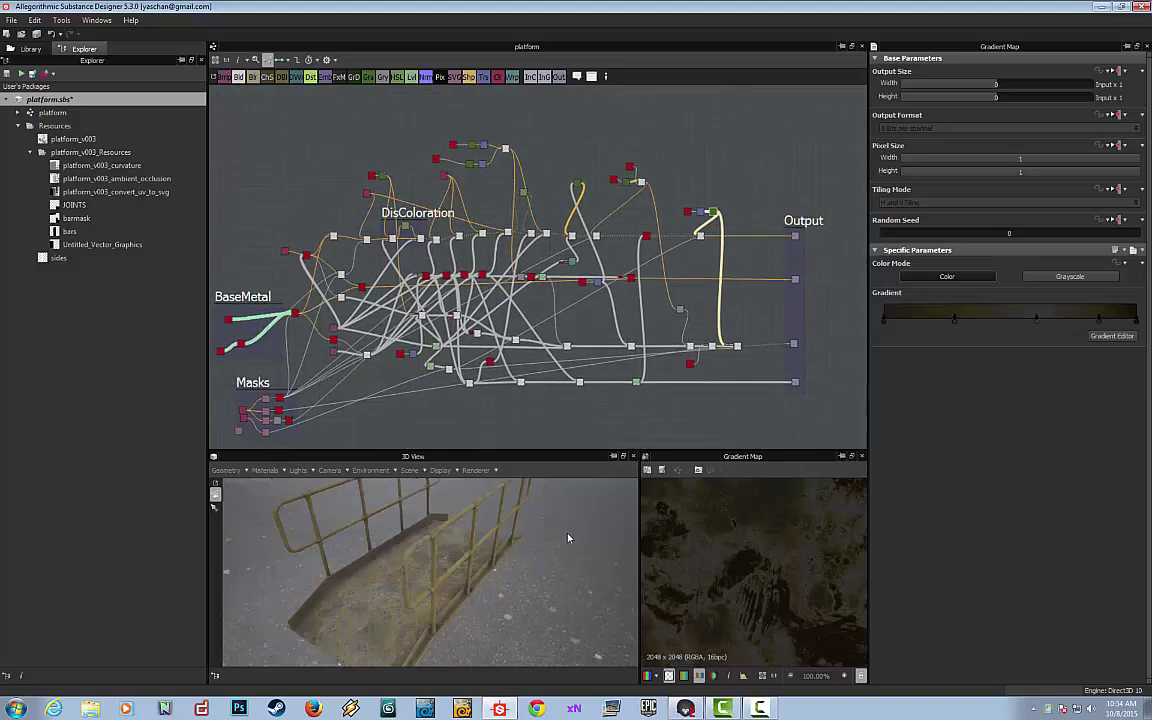
Enlarge the 3D preview to full screen, inspect the platform's worn deck and railings from several angles, and restore the layout.
click(613, 456)
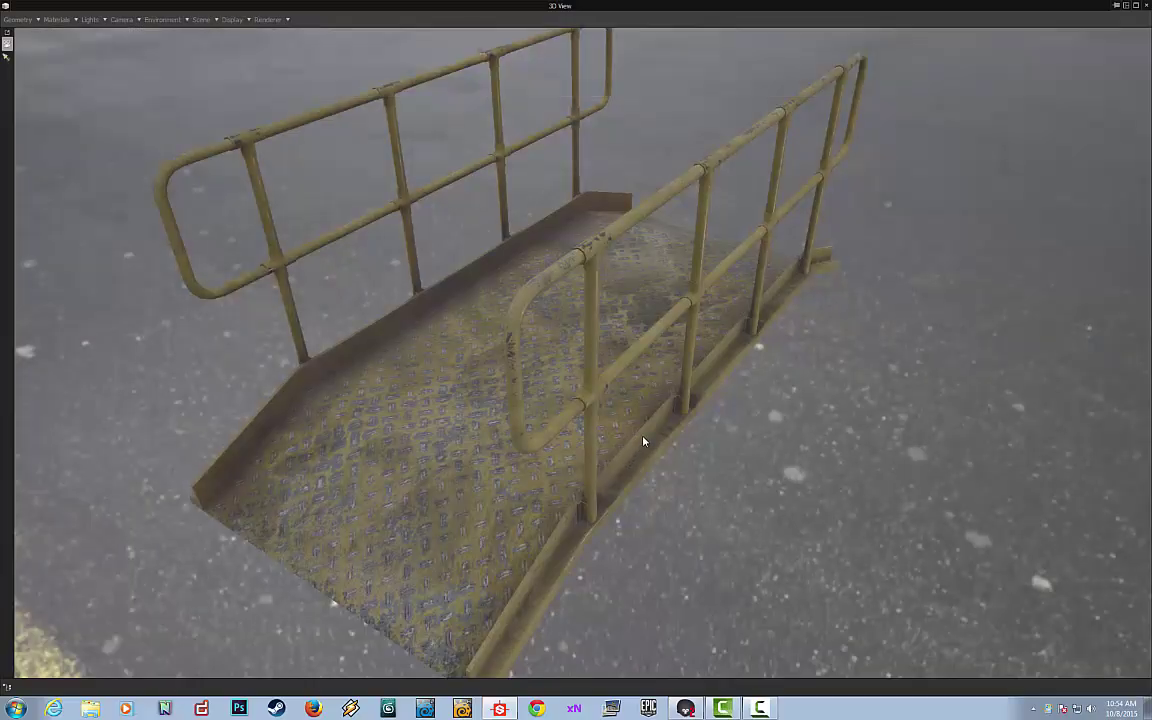
drag(628, 373, 625, 406)
scroll(622, 408, up, 3)
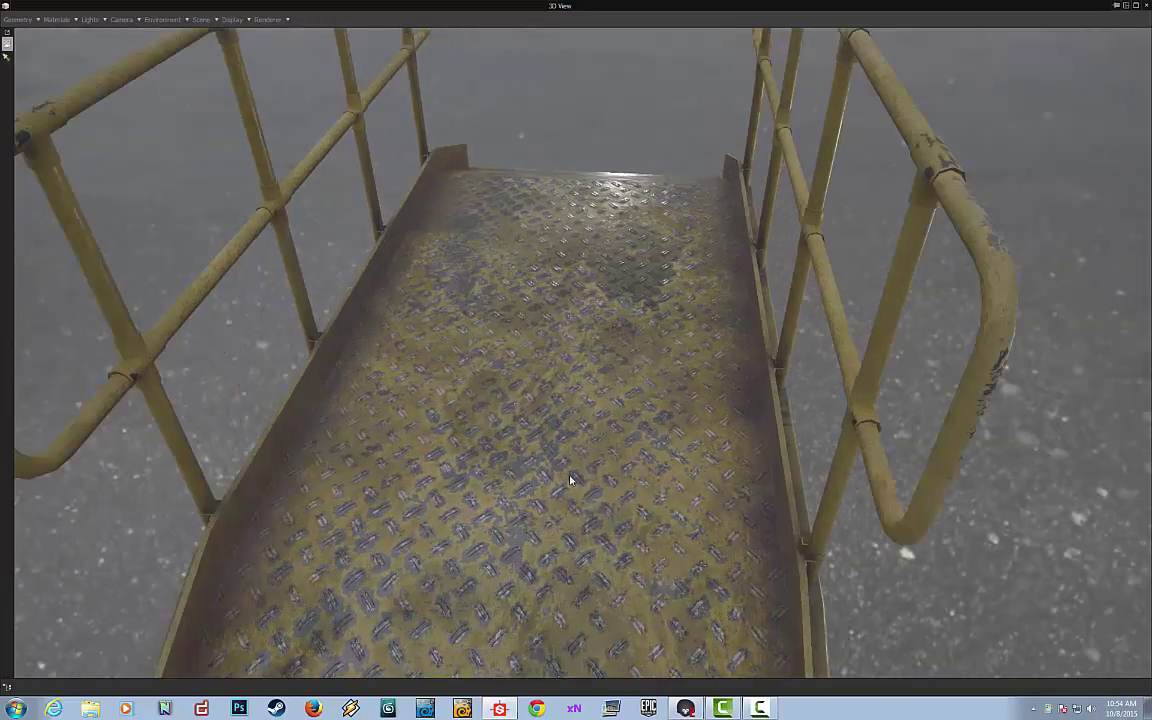
middle_drag(571, 477, 591, 386)
drag(591, 386, 578, 464)
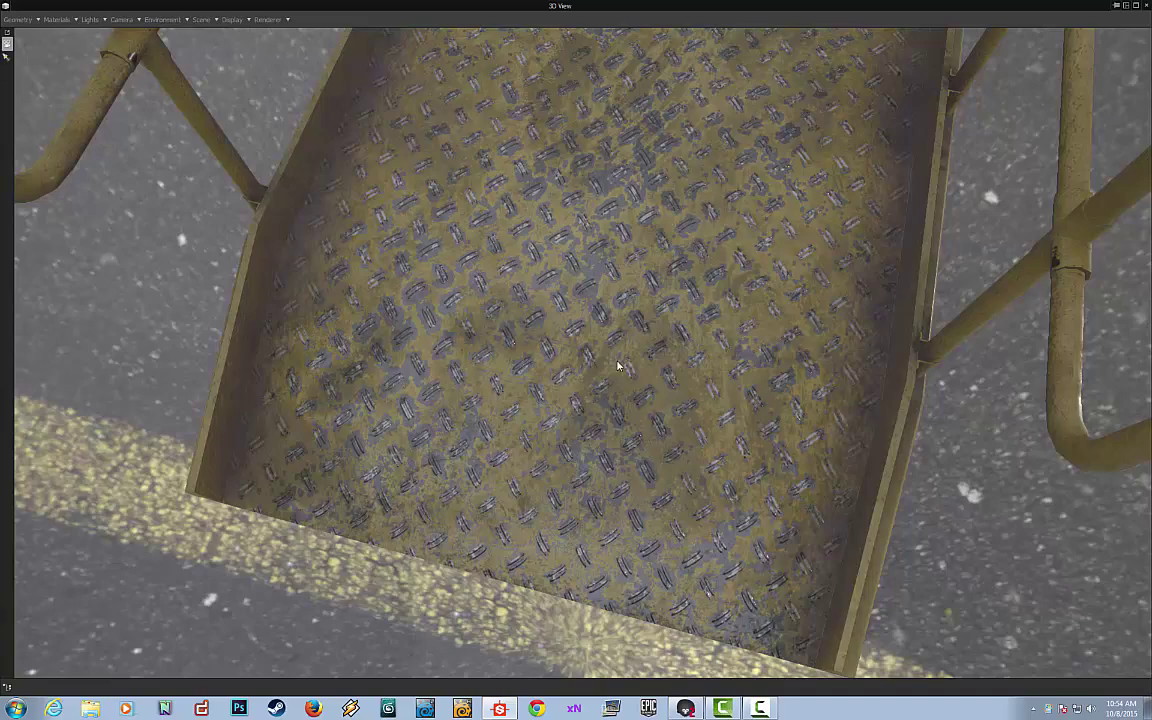
mouse_move(617, 366)
mouse_down()
mouse_move(617, 376)
mouse_move(581, 356)
mouse_move(584, 417)
mouse_move(573, 397)
mouse_move(553, 399)
mouse_move(591, 381)
mouse_move(613, 387)
mouse_up()
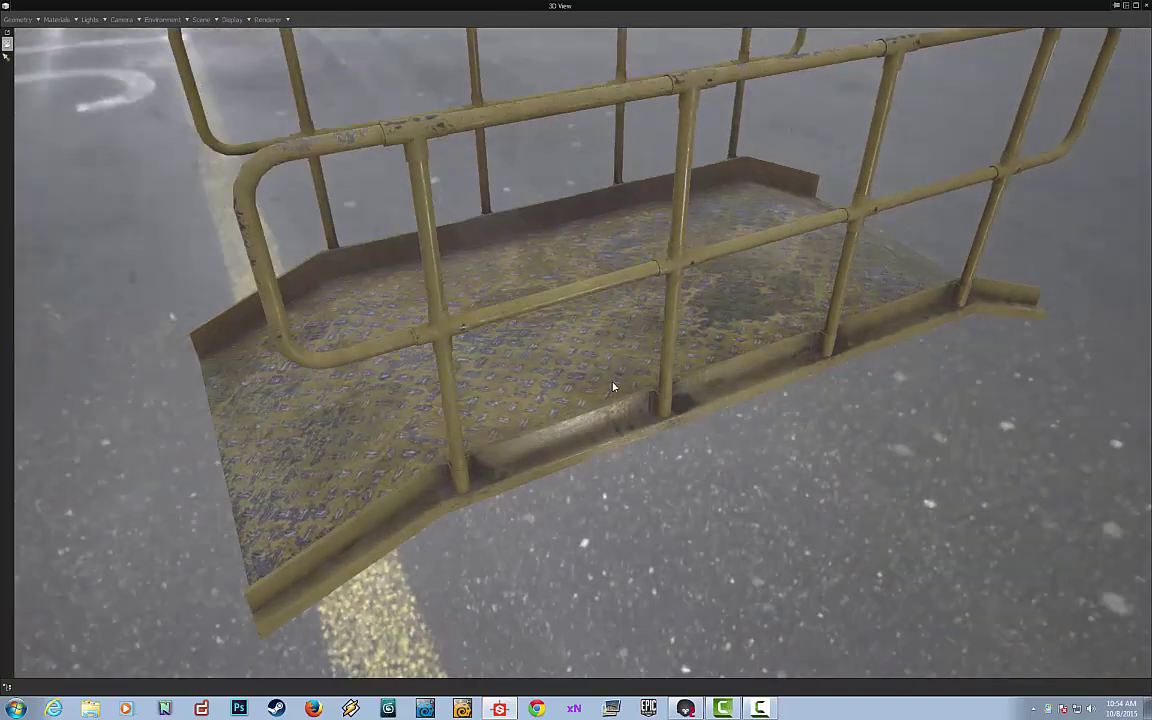
click(1125, 8)
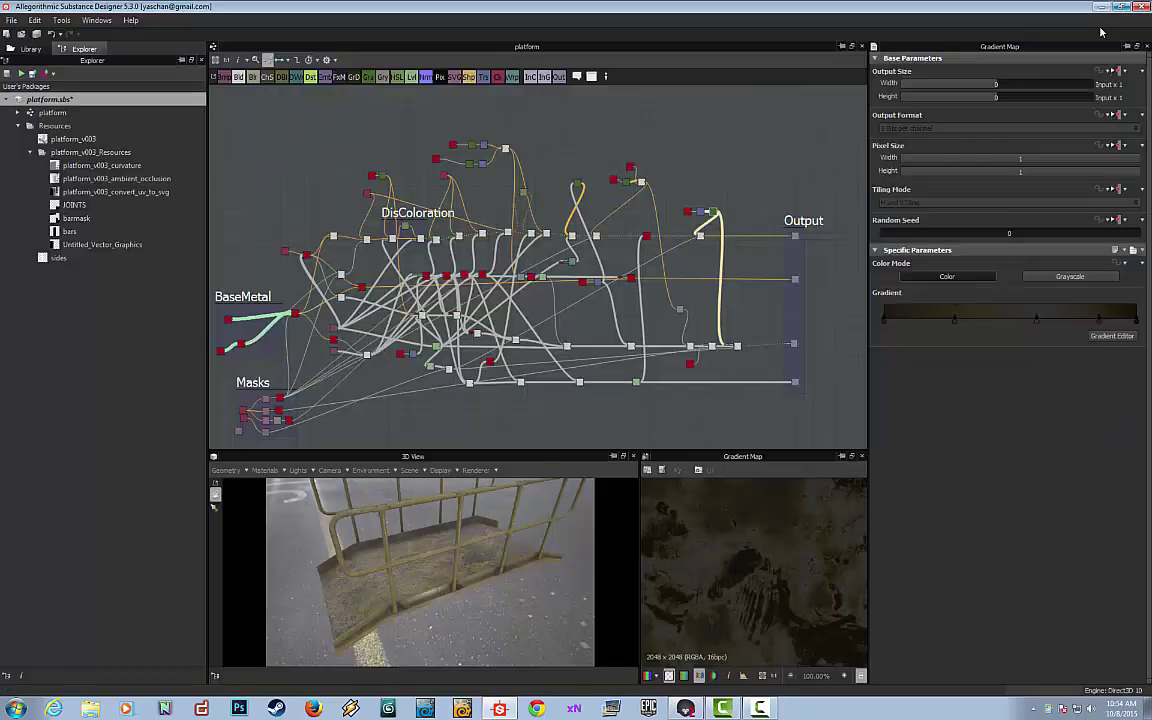
Examine the lower node chains of the graph and the platform's railings and deck in the 3D preview.
scroll(790, 249, down, 3)
scroll(751, 349, up, 1)
scroll(751, 350, up, 1)
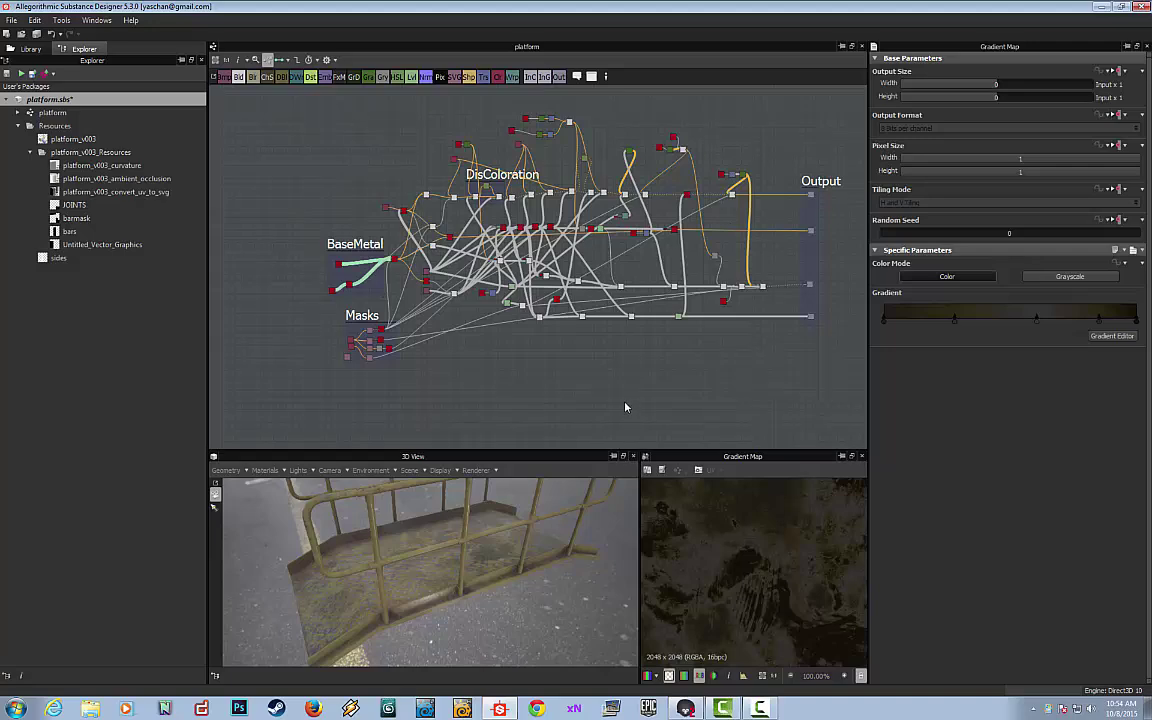
scroll(614, 404, up, 3)
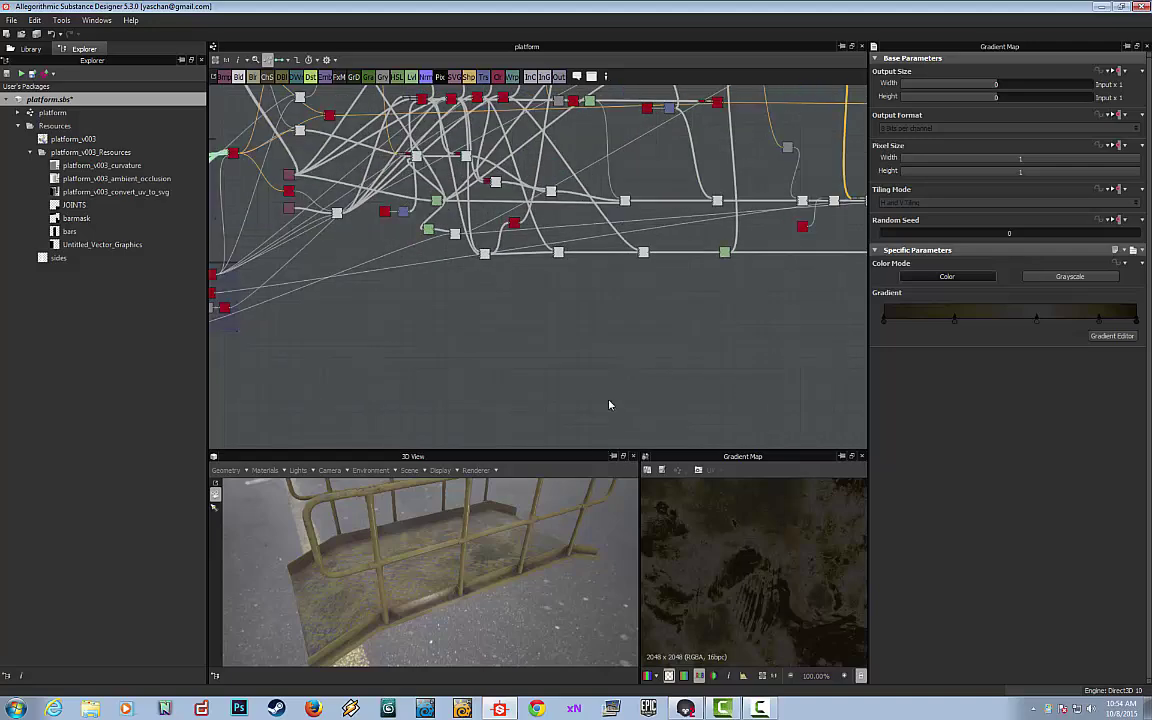
drag(571, 523, 598, 541)
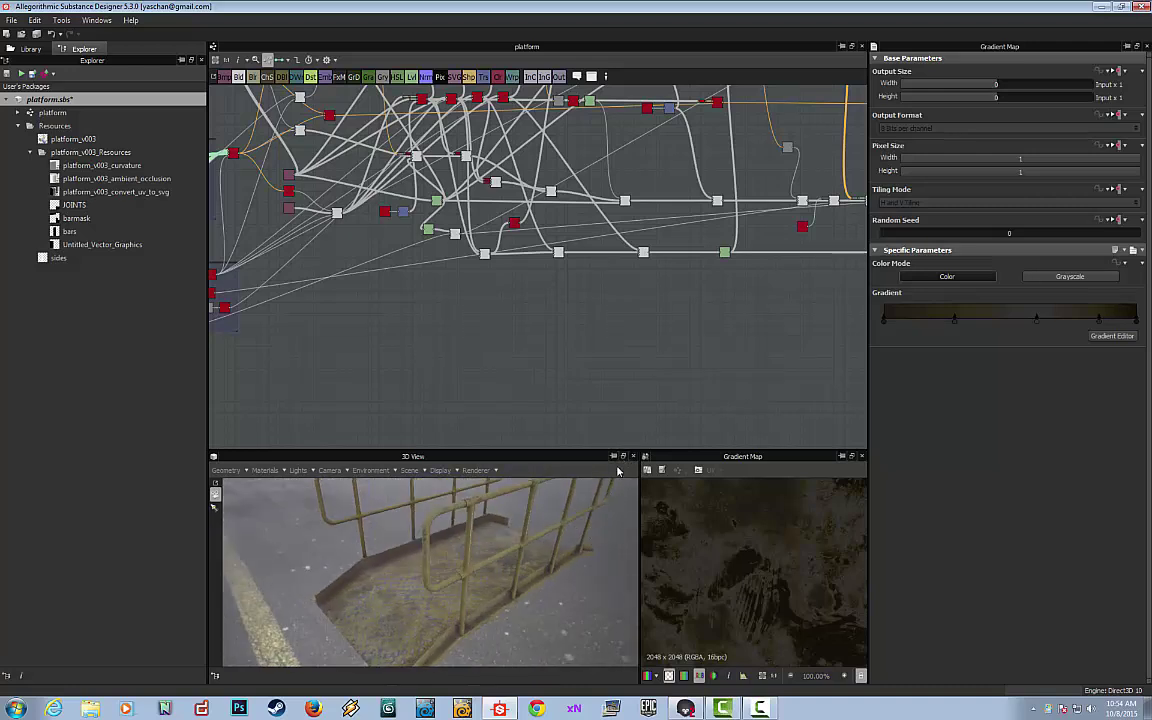
drag(579, 548, 557, 525)
scroll(557, 525, up, 4)
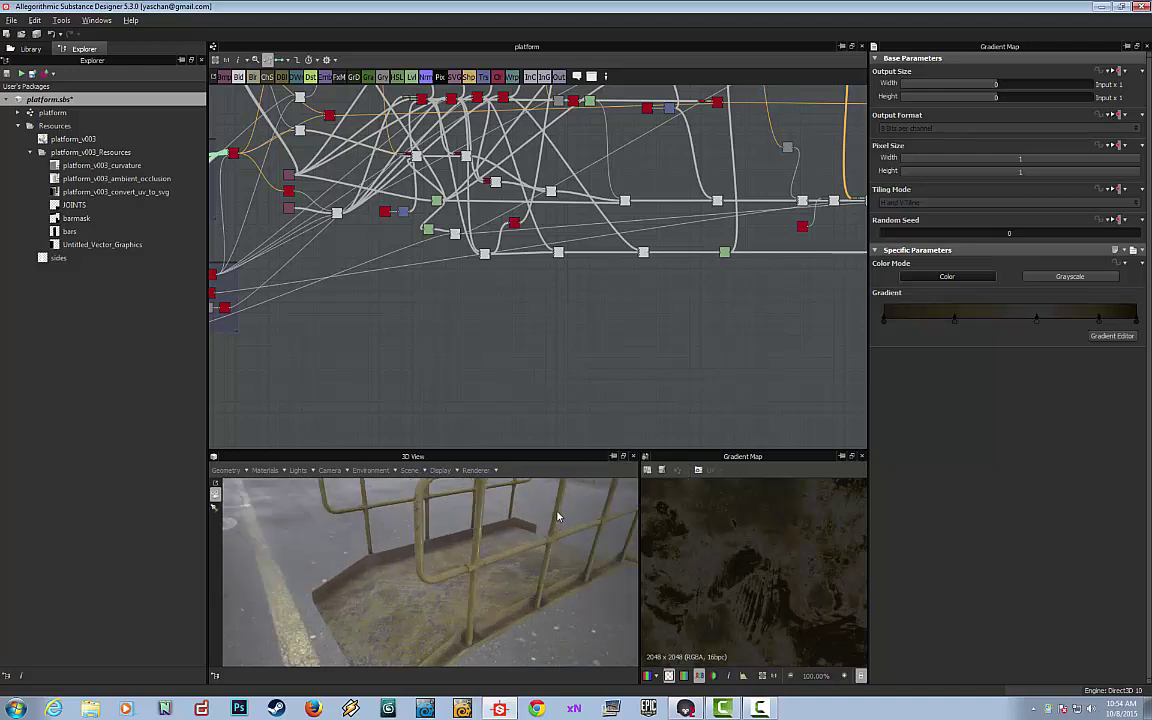